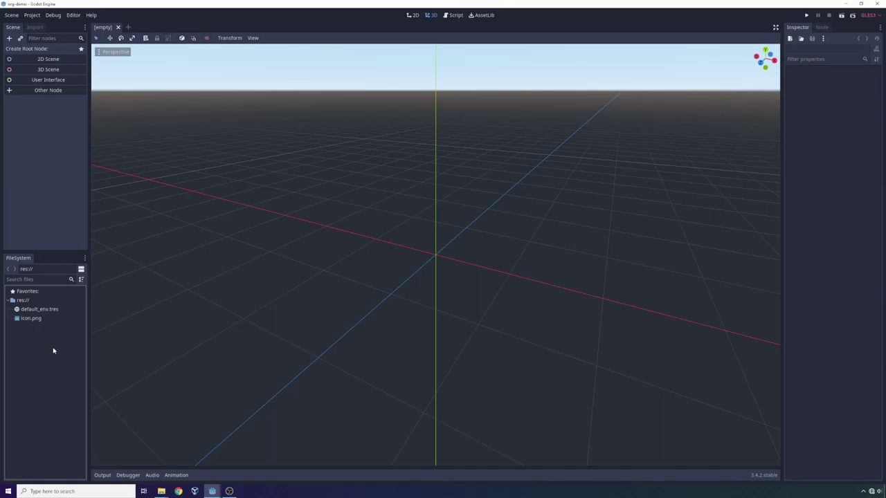
Create a folder named modules in the res:// project root.
{"action": "left_click", "coordinate": [30, 301]}
{"action": "right_click", "coordinate": [29, 301]}
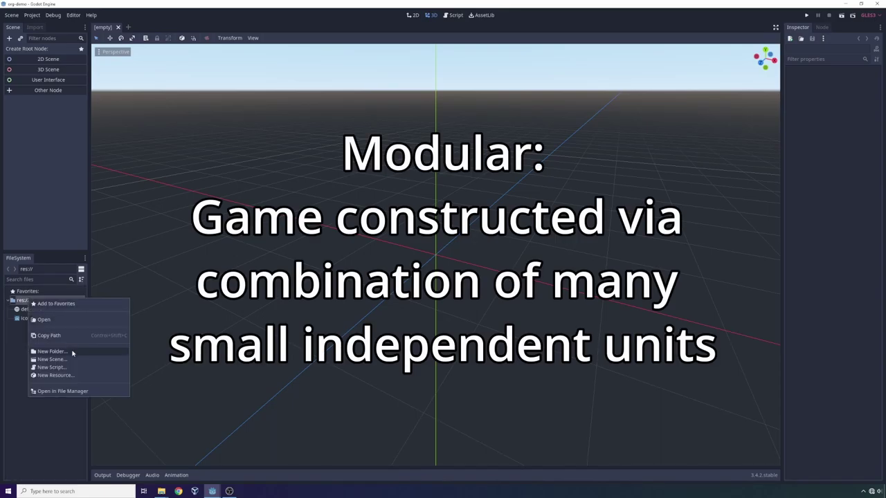
{"action": "left_click", "coordinate": [64, 351]}
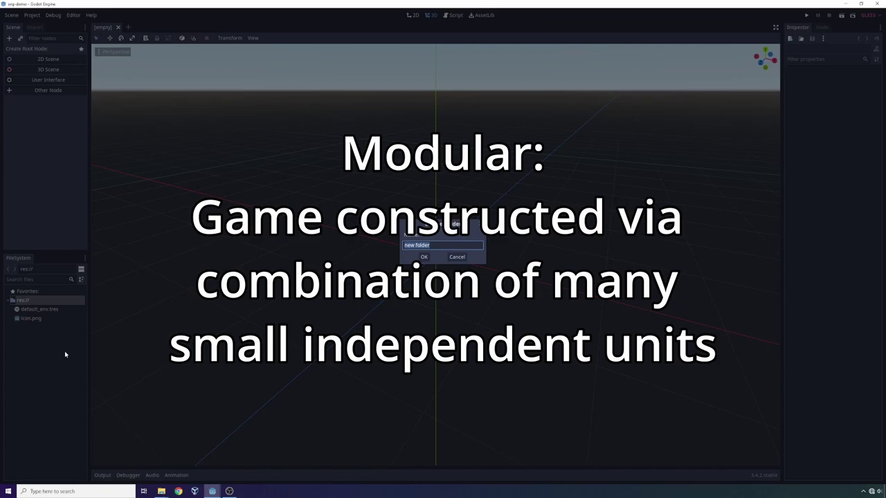
{"action": "type", "text": "modules"}
{"action": "key", "text": "Return"}
Add a player subfolder inside modules and expand modules to show it.
{"action": "left_click", "coordinate": [48, 309]}
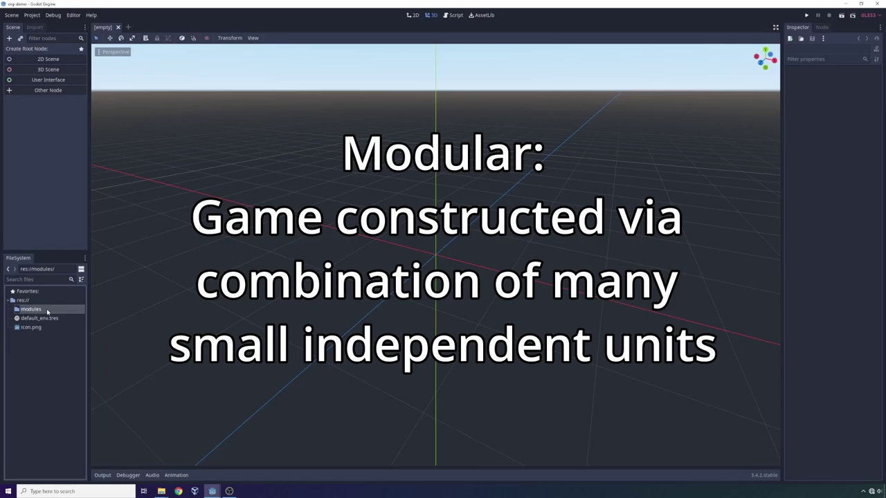
{"action": "right_click", "coordinate": [48, 310]}
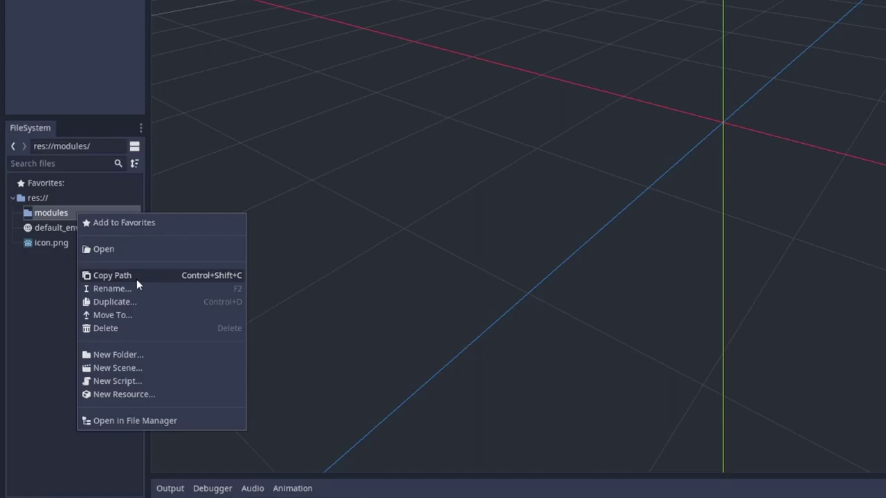
{"action": "left_click", "coordinate": [154, 356]}
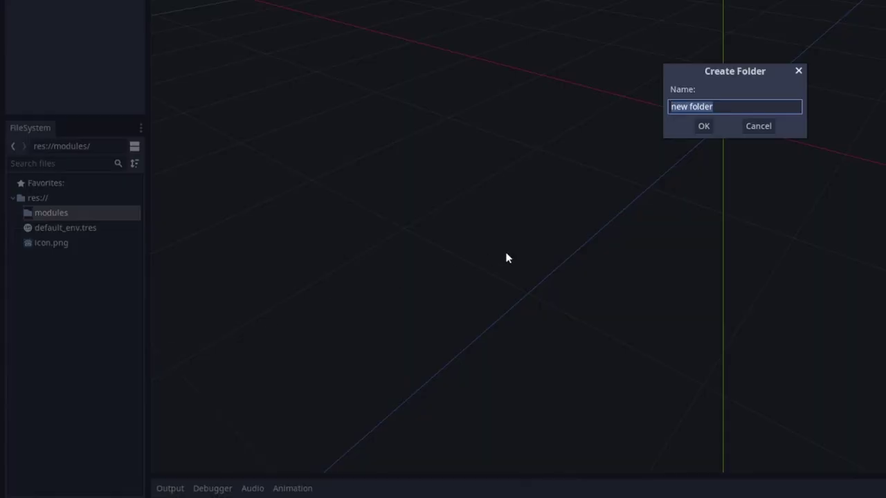
{"action": "type", "text": "player"}
{"action": "key", "text": "Return"}
{"action": "left_click", "coordinate": [484, 243]}
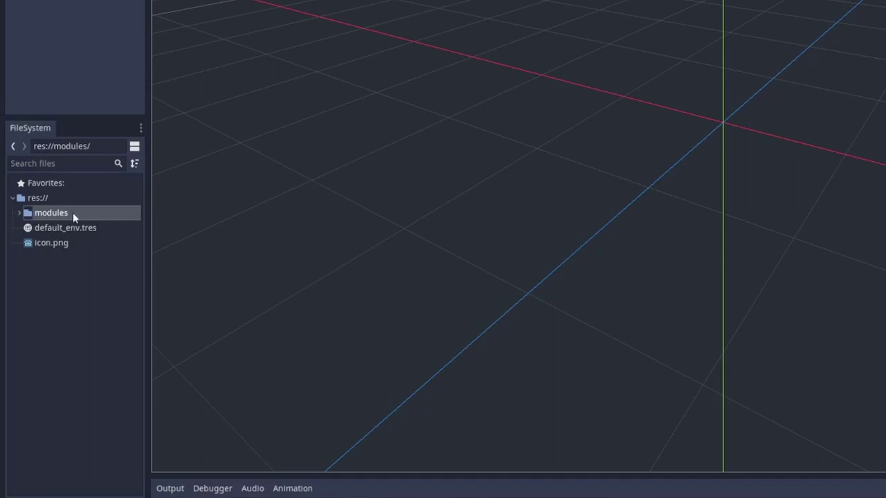
{"action": "left_click", "coordinate": [19, 213]}
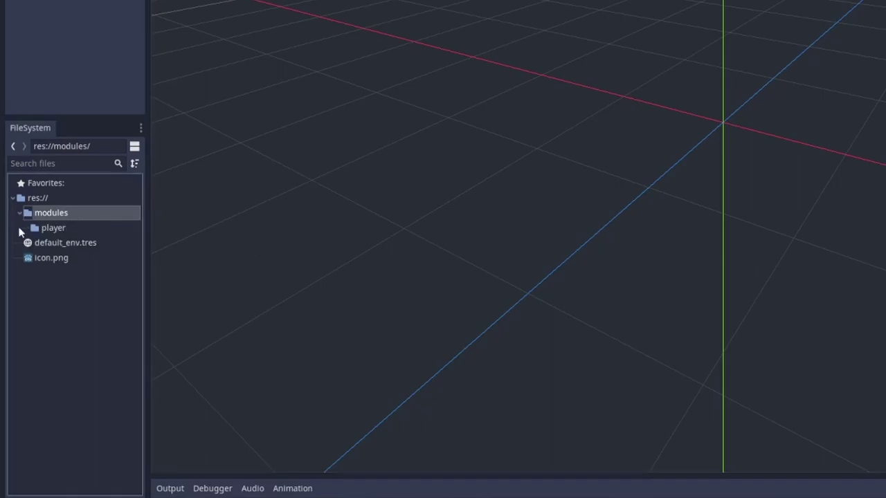
Create a scene named player.tscn in modules/player and expand the folder to show it.
{"action": "left_click", "coordinate": [71, 227]}
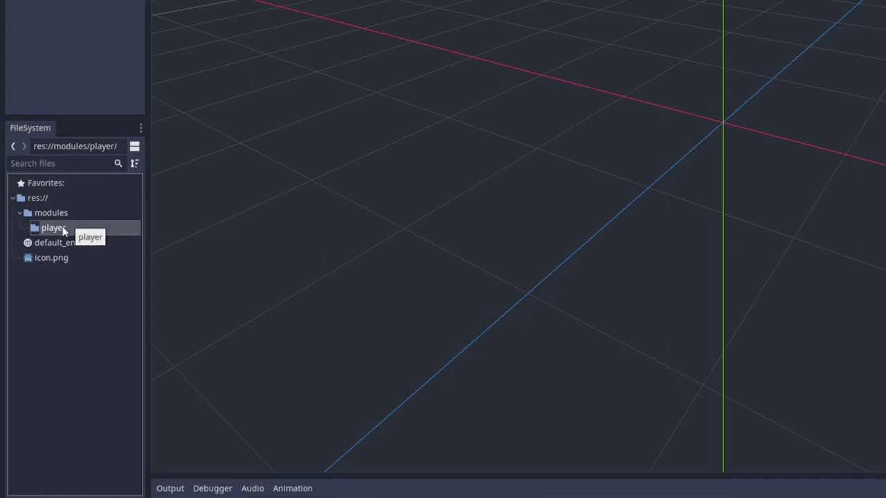
{"action": "right_click", "coordinate": [63, 232]}
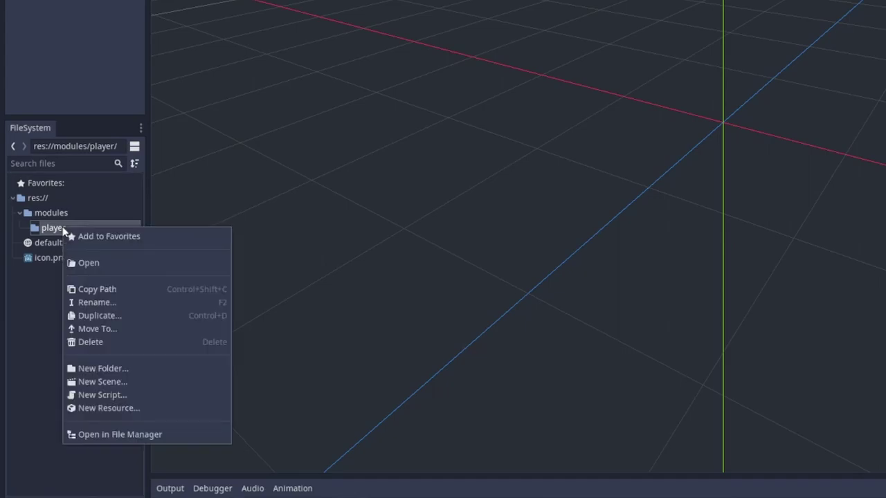
{"action": "left_click", "coordinate": [142, 382]}
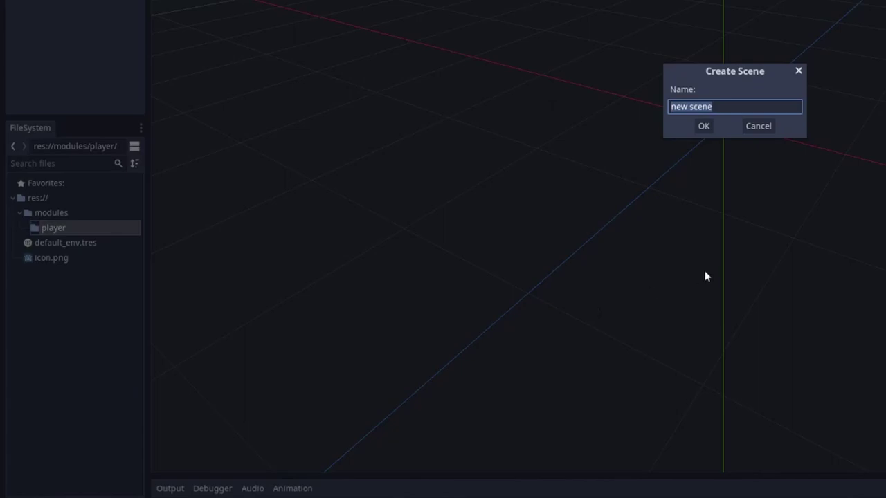
{"action": "type", "text": "player"}
{"action": "key", "text": "Return"}
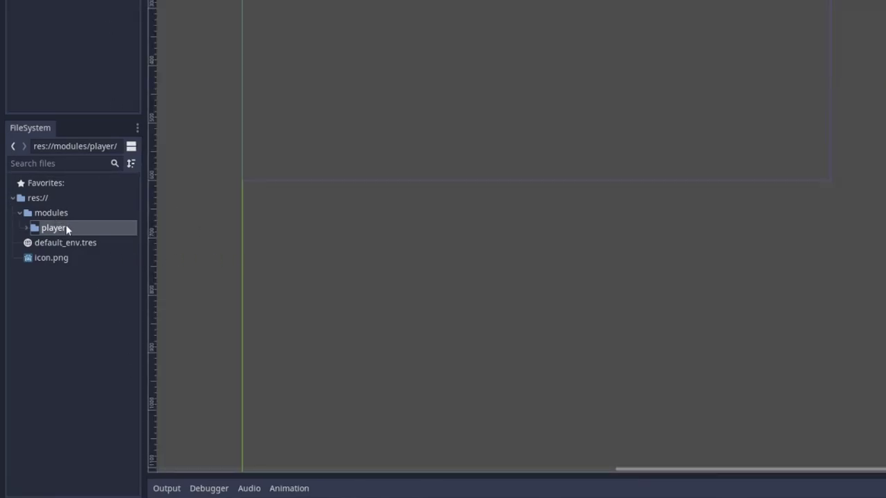
{"action": "left_click", "coordinate": [25, 229]}
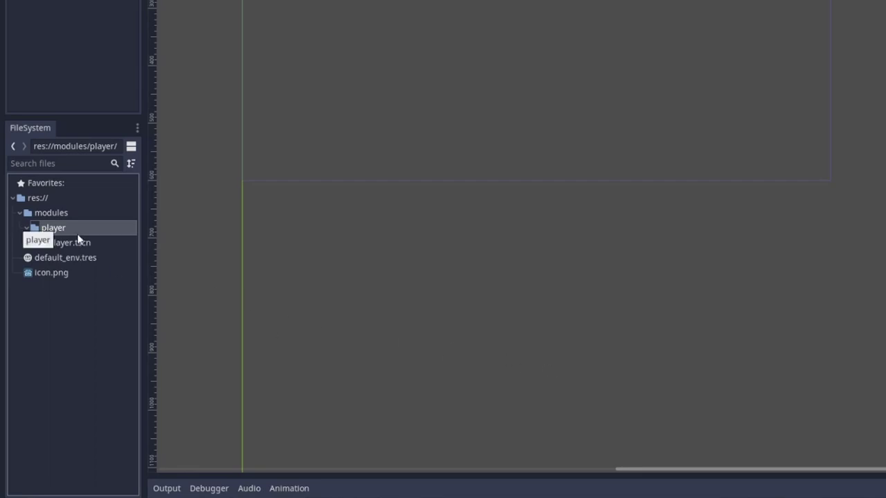
Open the player folder in File Explorer and drag the player PNG image into it.
{"action": "right_click", "coordinate": [70, 227]}
{"action": "left_click", "coordinate": [177, 431]}
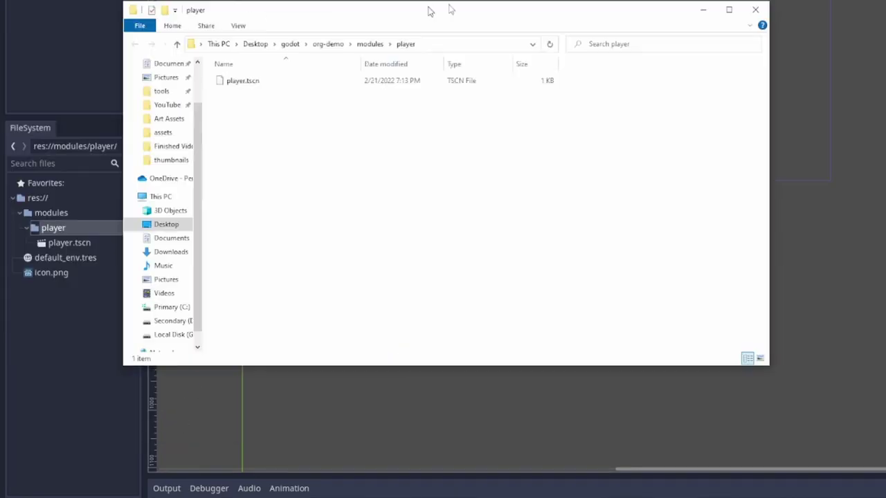
{"action": "left_click_drag", "start_coordinate": [429, 9], "coordinate": [734, 0]}
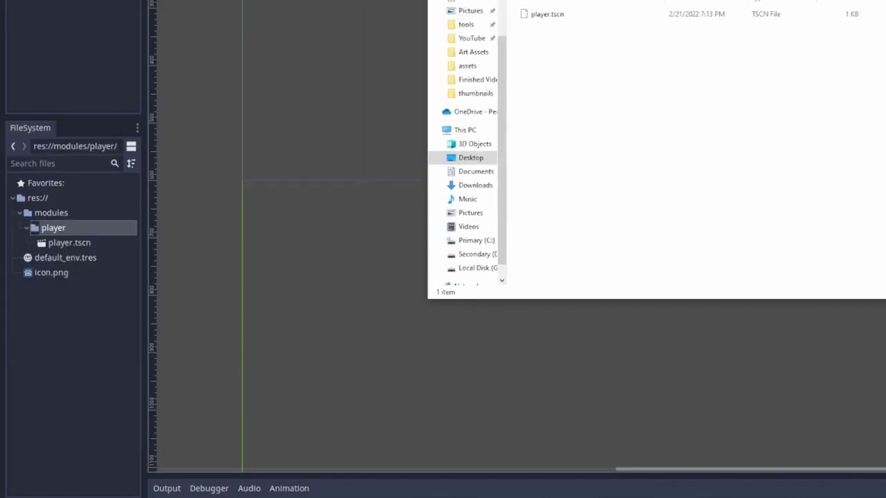
{"action": "left_click_drag", "start_coordinate": [885, 138], "coordinate": [696, 143]}
Switch the Explorer view to large icons, check the player image, then close Explorer.
{"action": "right_click", "coordinate": [600, 123]}
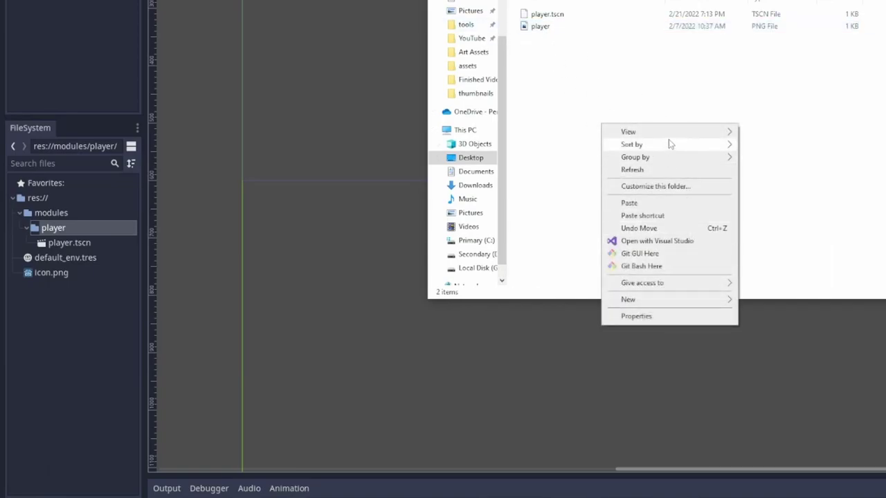
{"action": "mouse_move", "coordinate": [668, 132]}
{"action": "left_click", "coordinate": [785, 142]}
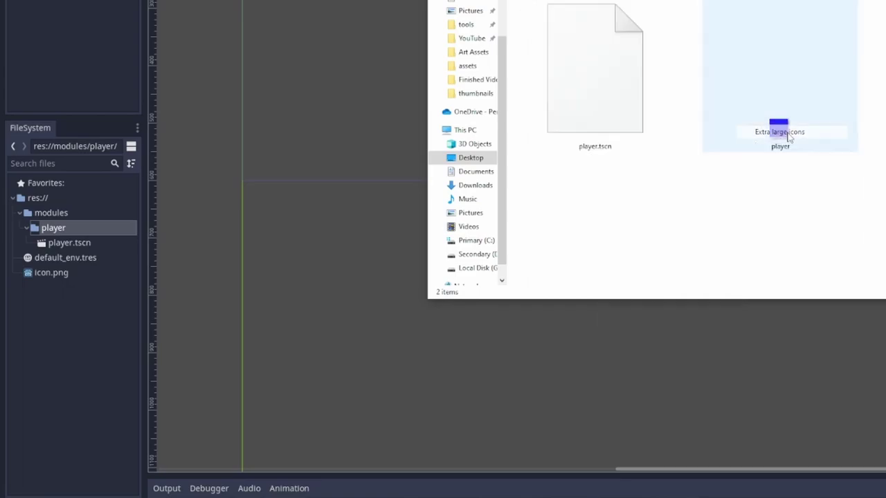
{"action": "left_click", "coordinate": [795, 142]}
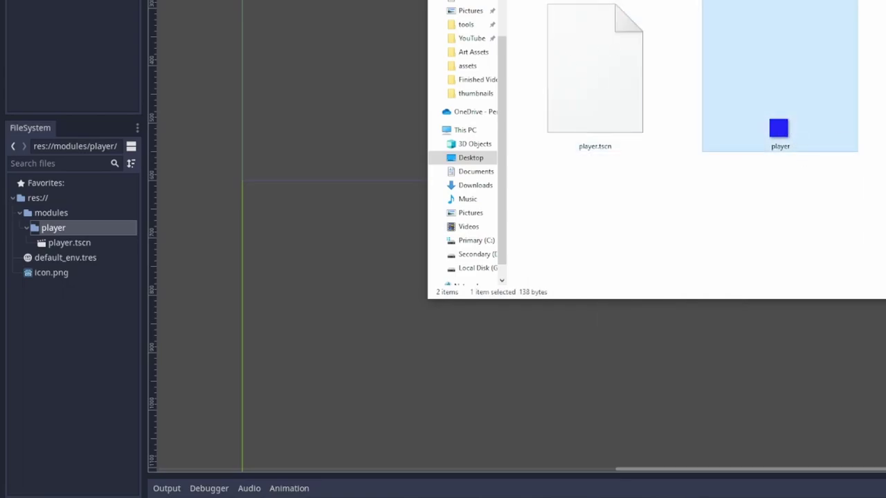
{"action": "key", "text": "alt+F4"}
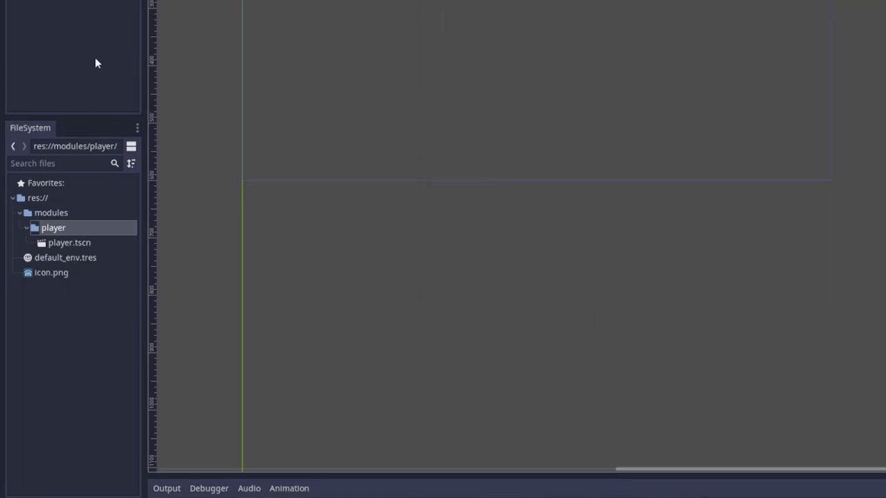
Create a new GDScript named player.gd in the modules/player folder.
{"action": "left_click", "coordinate": [78, 245]}
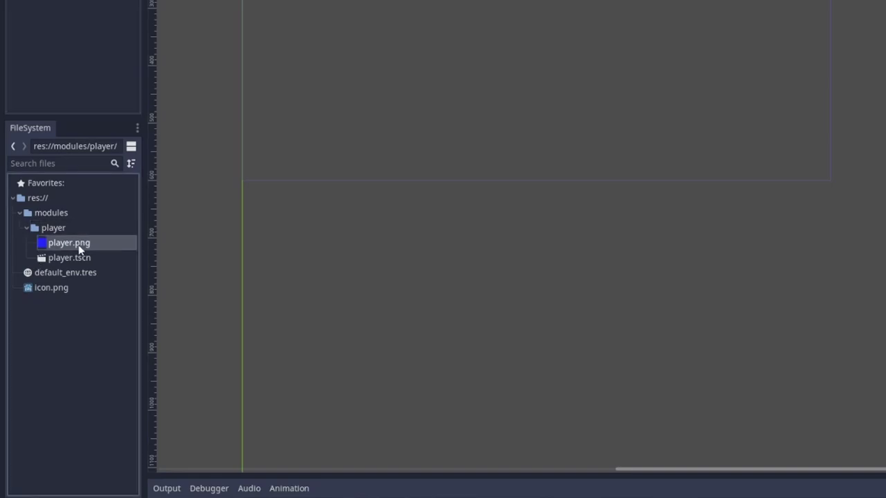
{"action": "right_click", "coordinate": [73, 225]}
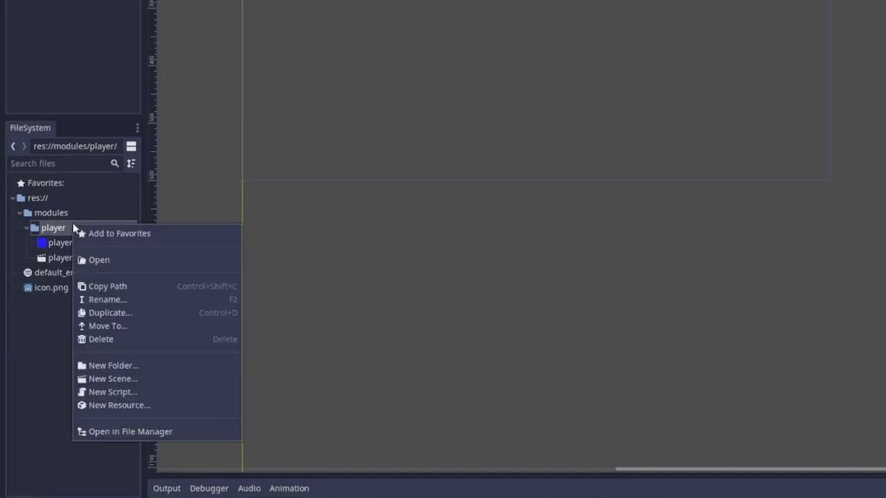
{"action": "left_click", "coordinate": [131, 392]}
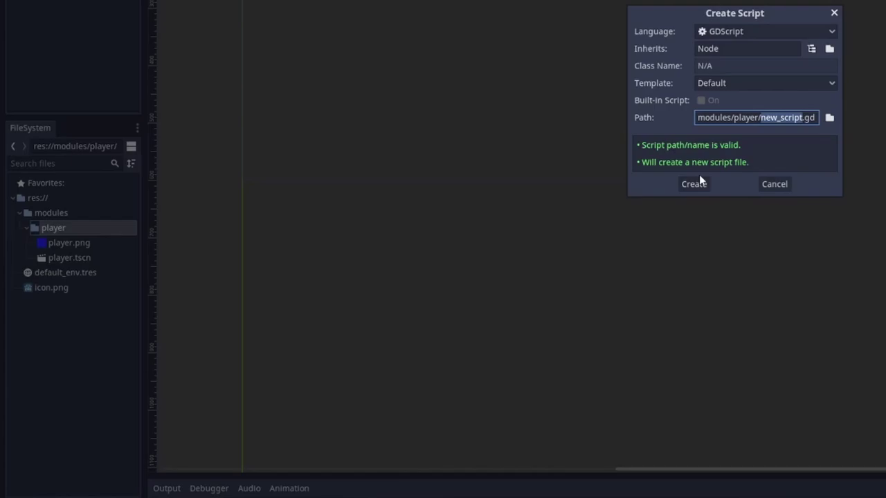
{"action": "type", "text": "player"}
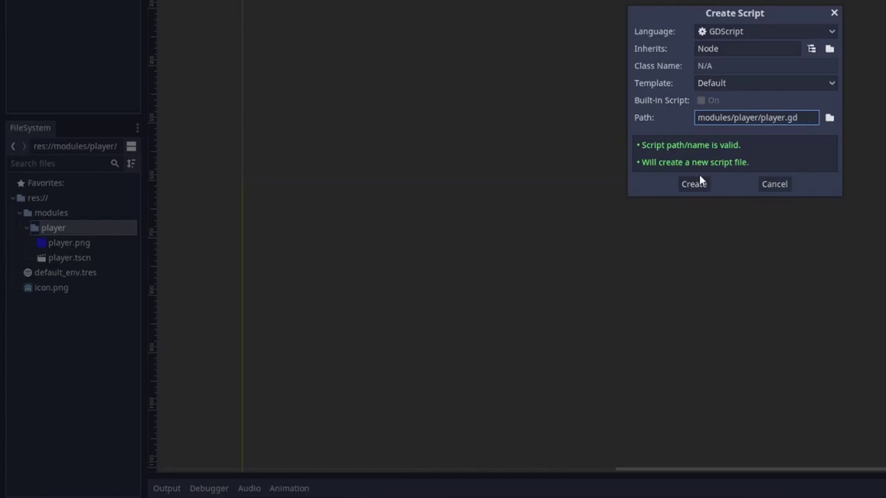
{"action": "left_click", "coordinate": [694, 185]}
{"action": "left_click", "coordinate": [115, 381]}
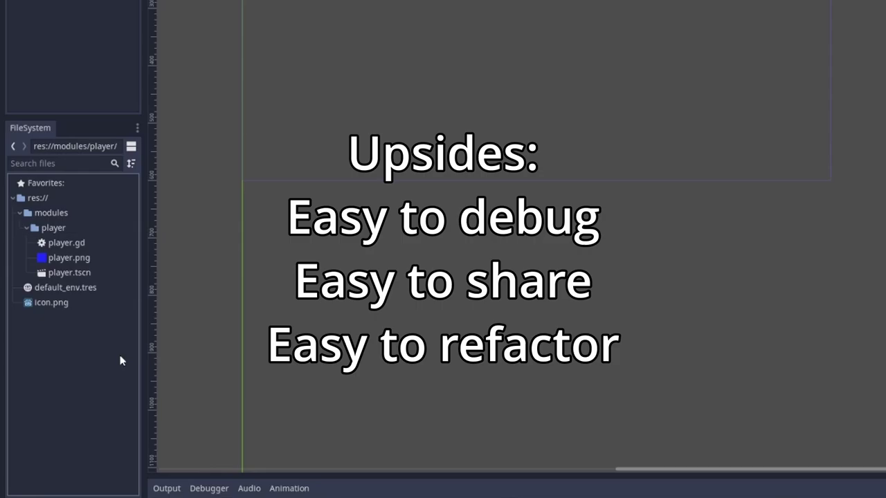
{"action": "left_click", "coordinate": [26, 228]}
{"action": "left_click", "coordinate": [27, 233]}
{"action": "left_click", "coordinate": [27, 229]}
{"action": "left_click", "coordinate": [28, 231]}
{"action": "left_click", "coordinate": [57, 232]}
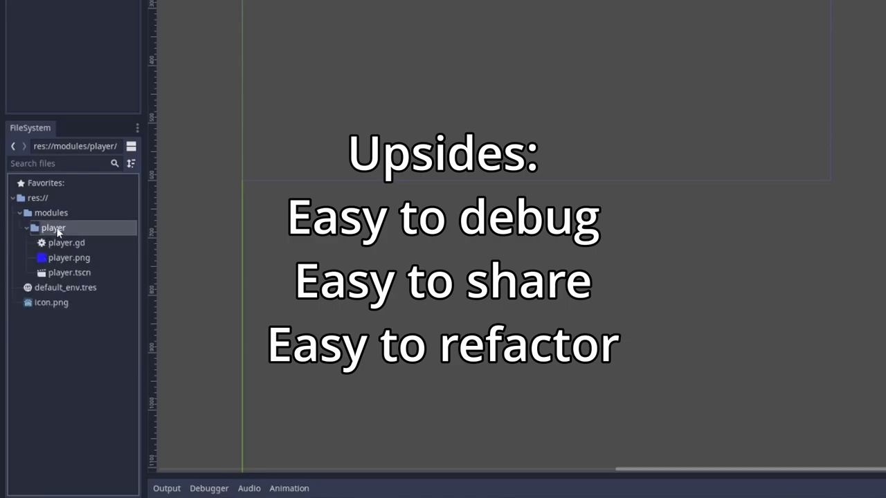
{"action": "right_click", "coordinate": [57, 232]}
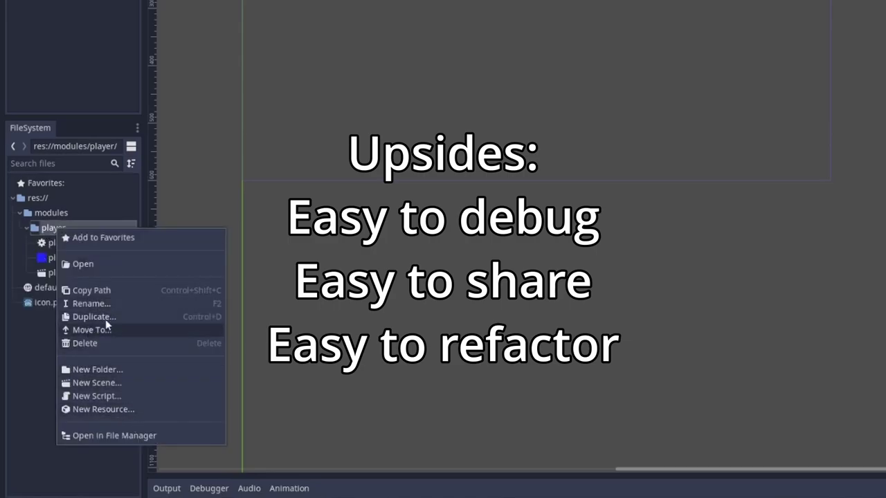
{"action": "left_click", "coordinate": [16, 373]}
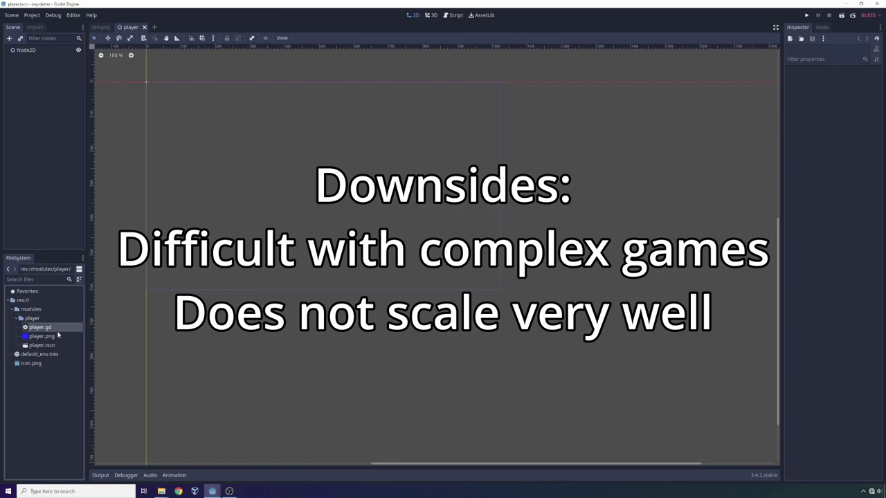
Add a Sprite child node under the Node2D root.
{"action": "left_click", "coordinate": [58, 336]}
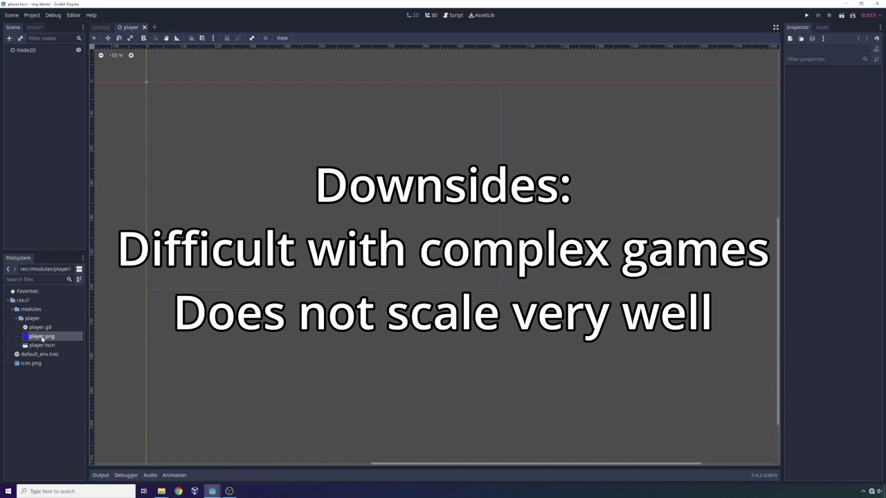
{"action": "left_click", "coordinate": [32, 49]}
{"action": "right_click", "coordinate": [49, 50]}
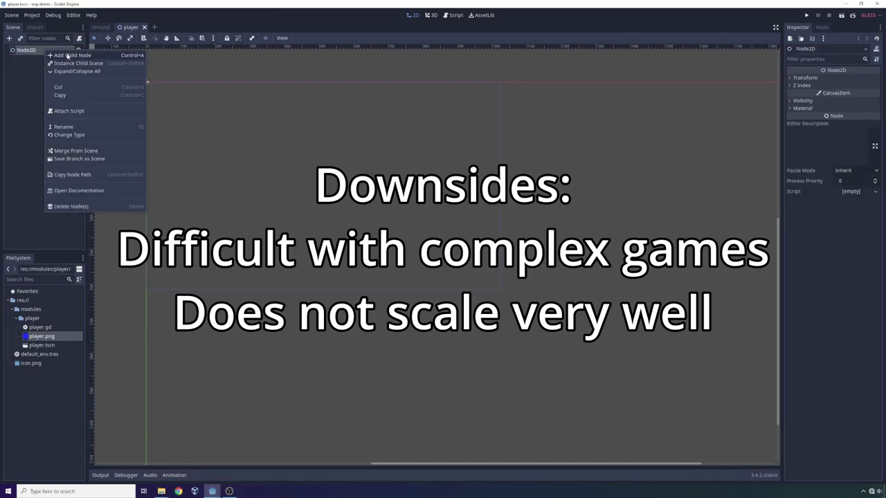
{"action": "left_click", "coordinate": [73, 56]}
{"action": "type", "text": "sprite"}
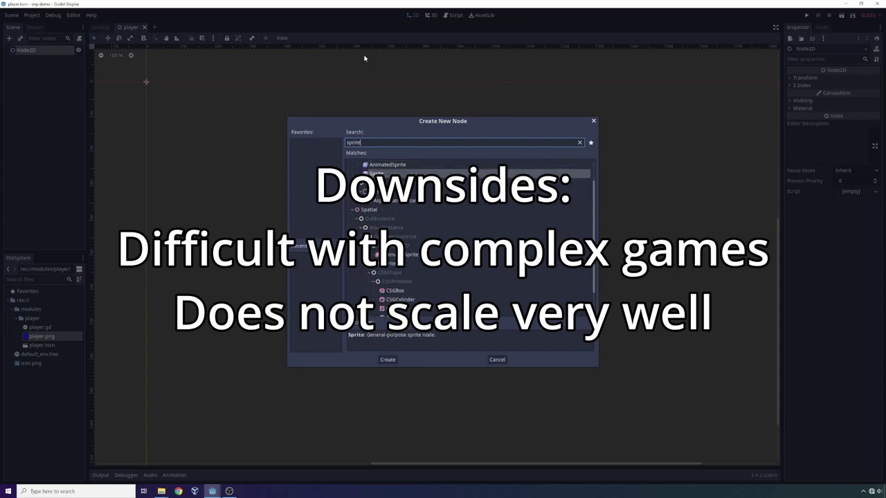
{"action": "left_click", "coordinate": [384, 173]}
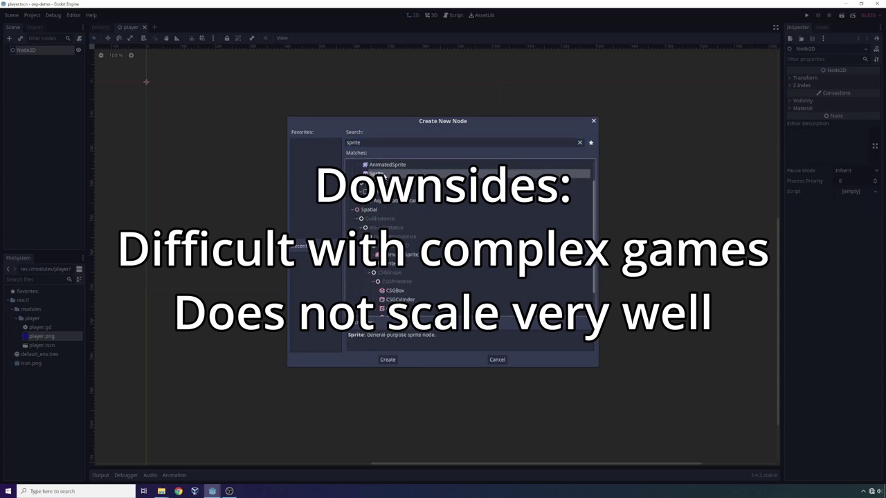
{"action": "left_click", "coordinate": [387, 358]}
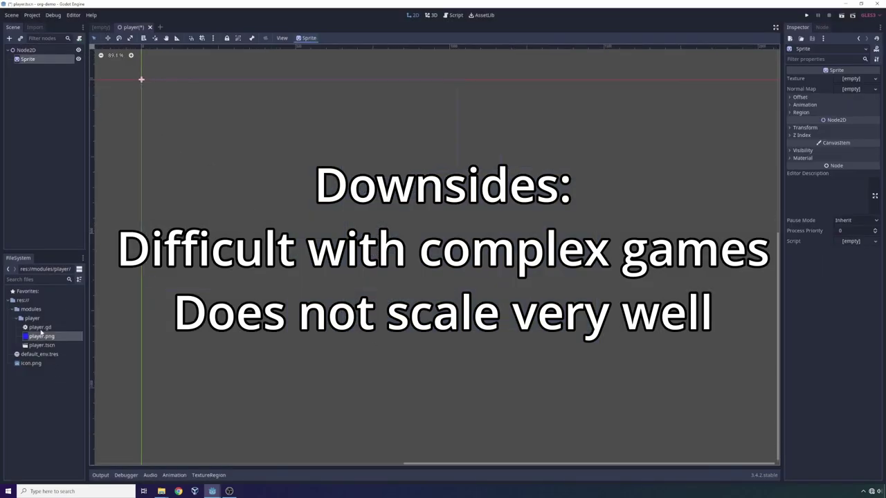
Assign player.png as the Sprite's texture.
{"action": "left_click_drag", "start_coordinate": [42, 335], "coordinate": [42, 63]}
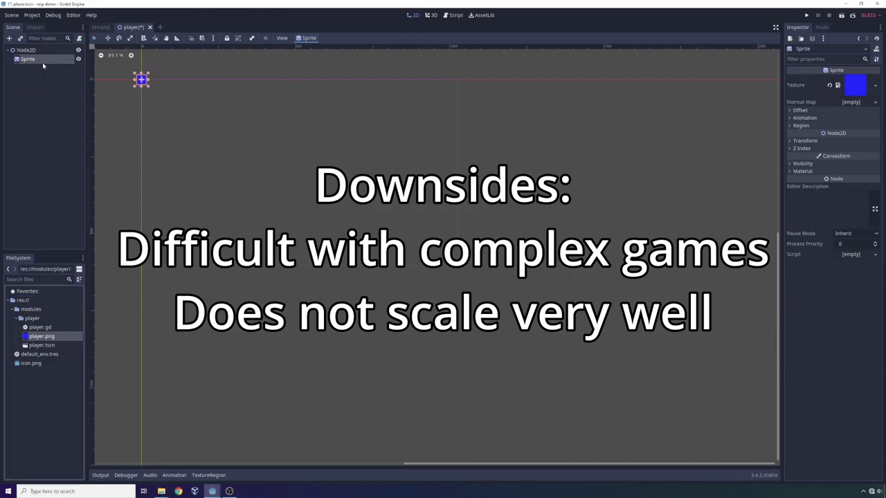
{"action": "scroll", "coordinate": [104, 69], "scroll_direction": "up", "scroll_amount": 10}
{"action": "left_click", "coordinate": [146, 79]}
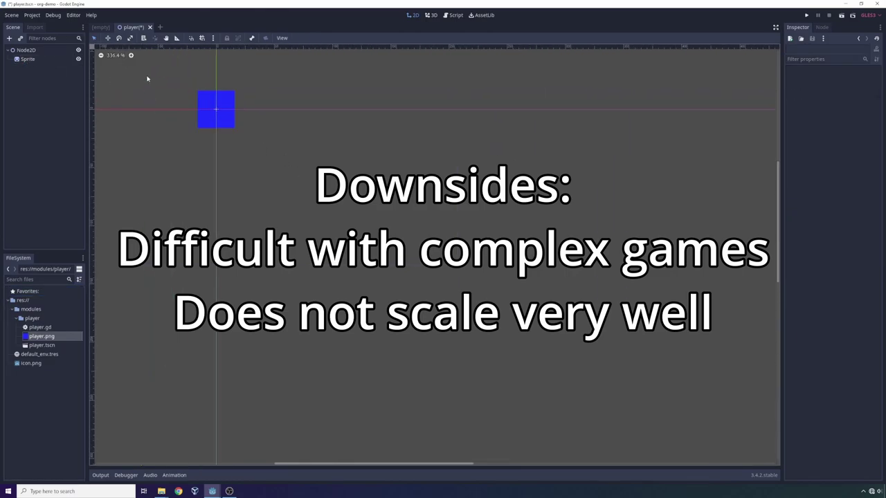
{"action": "scroll", "coordinate": [146, 78], "scroll_direction": "down", "scroll_amount": 4}
{"action": "scroll", "coordinate": [170, 60], "scroll_direction": "up", "scroll_amount": 8}
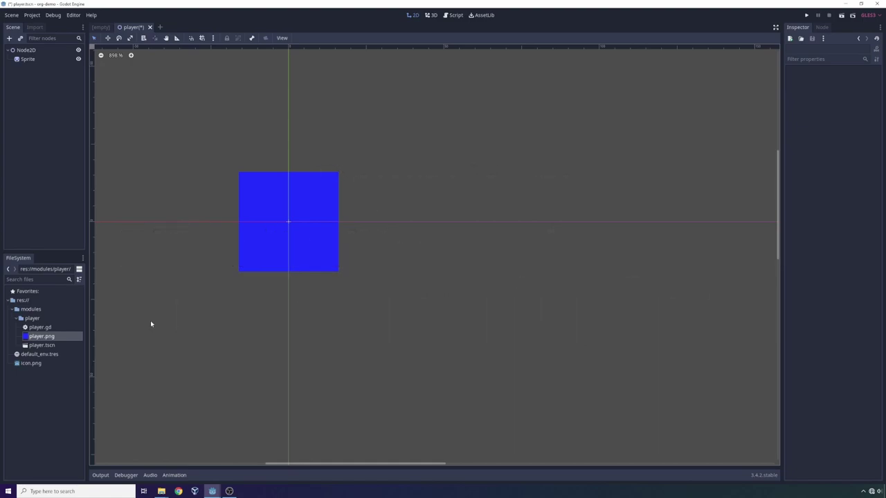
Collapse the player folder and bring up the folder actions for modules.
{"action": "left_click", "coordinate": [17, 318]}
{"action": "left_click", "coordinate": [33, 310]}
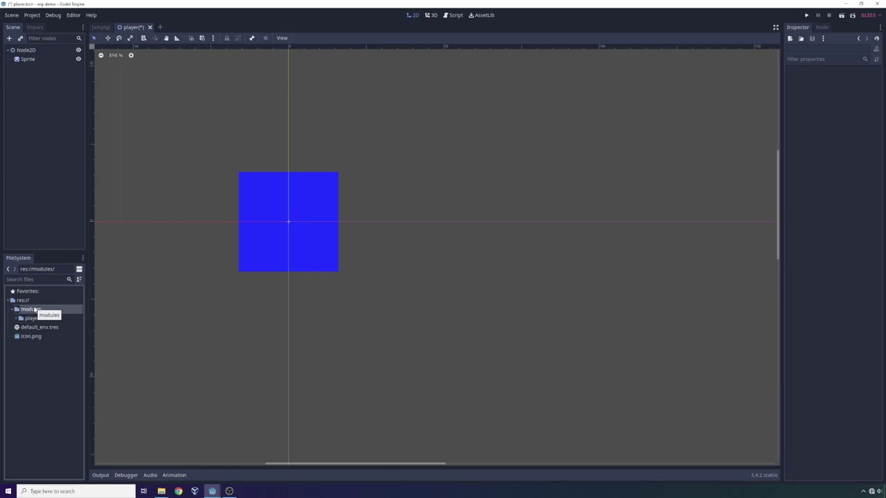
{"action": "right_click", "coordinate": [34, 309]}
Create an npc folder inside modules, then expand player and look over npc and player.png.
{"action": "left_click", "coordinate": [69, 393]}
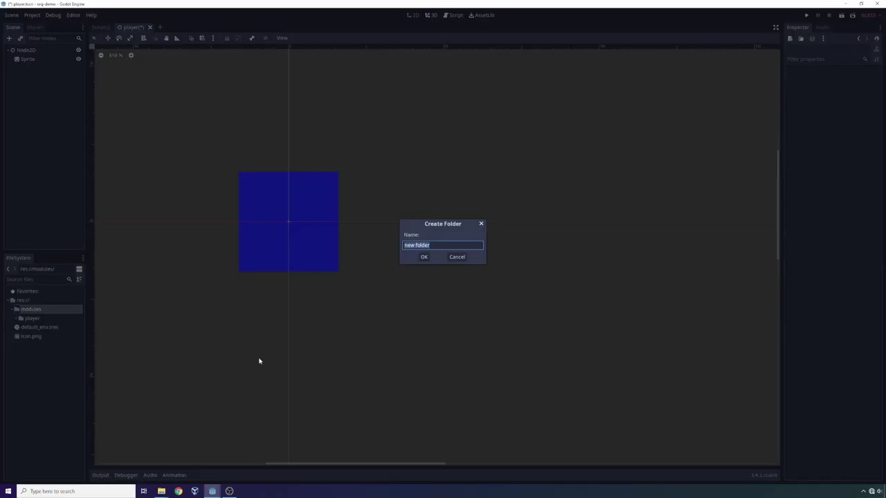
{"action": "type", "text": "npc"}
{"action": "key", "text": "Return"}
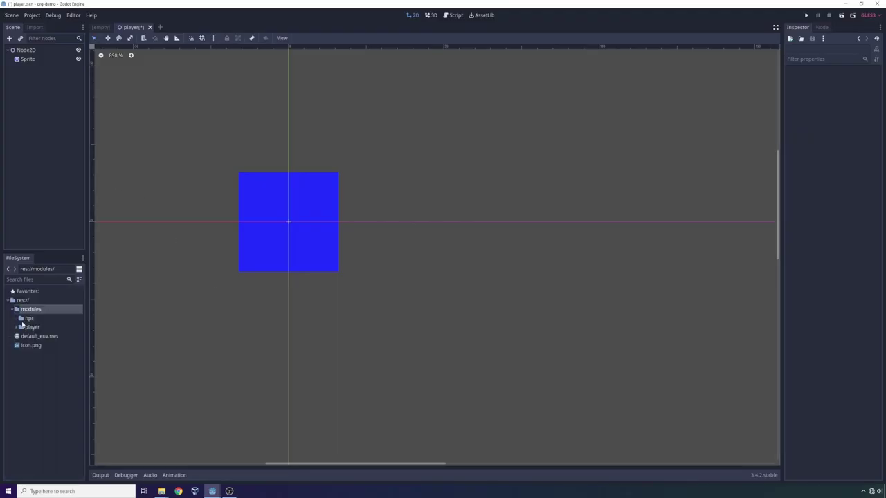
{"action": "left_click", "coordinate": [18, 326]}
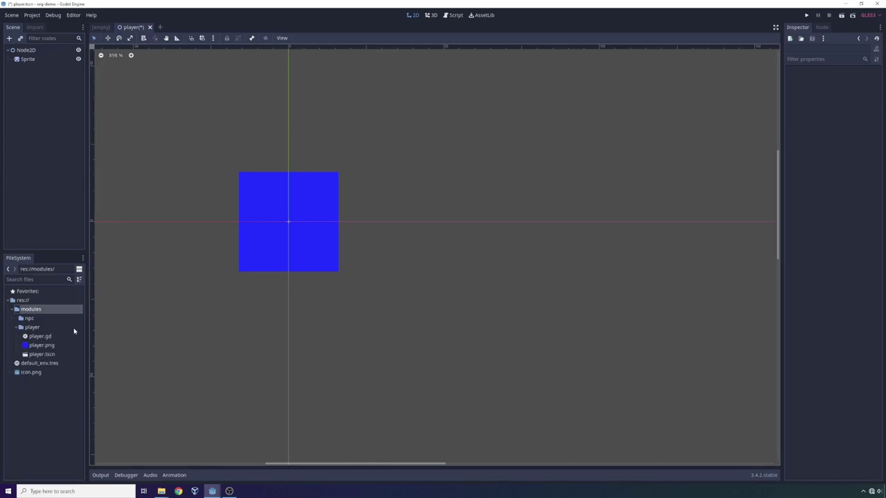
{"action": "left_click", "coordinate": [72, 345]}
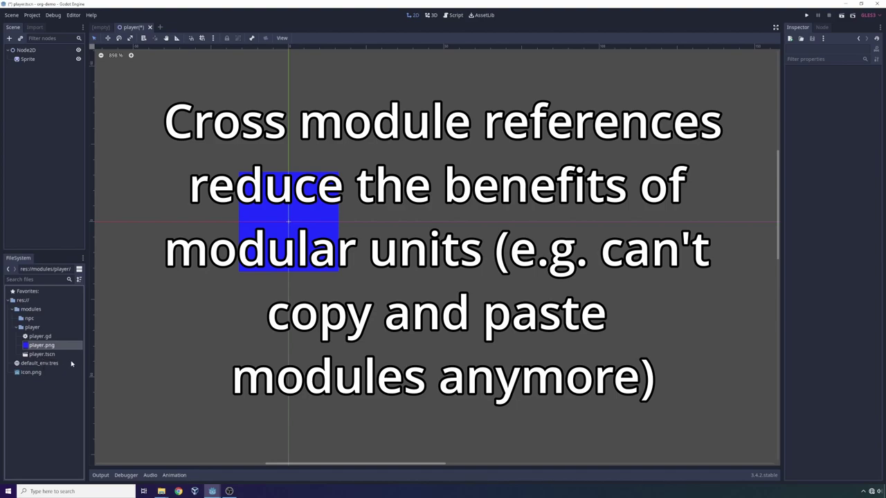
{"action": "left_click", "coordinate": [39, 330]}
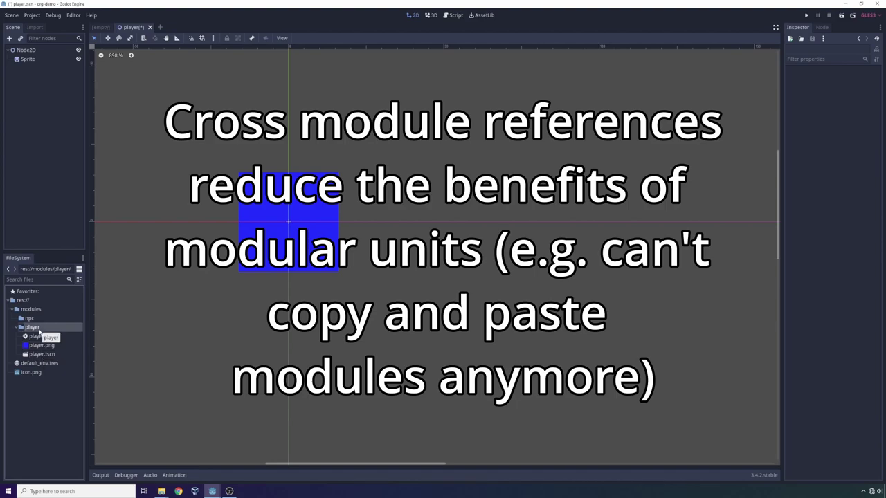
{"action": "left_click", "coordinate": [36, 319]}
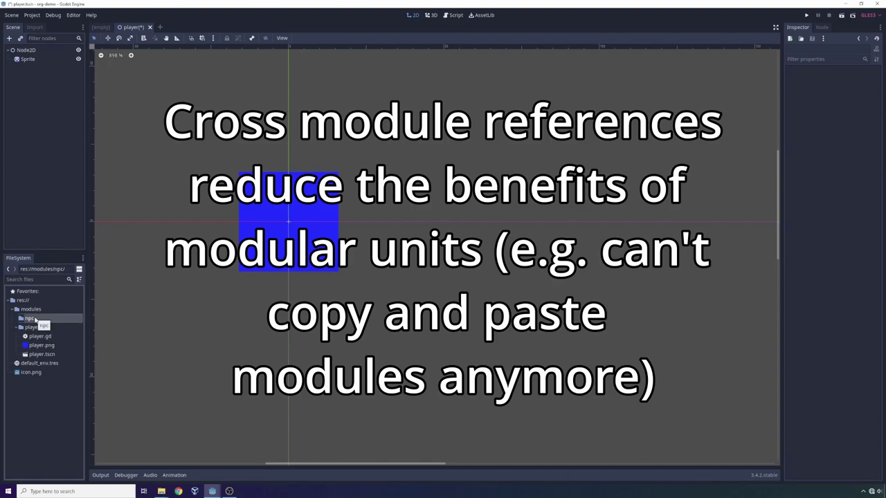
{"action": "left_click", "coordinate": [58, 345]}
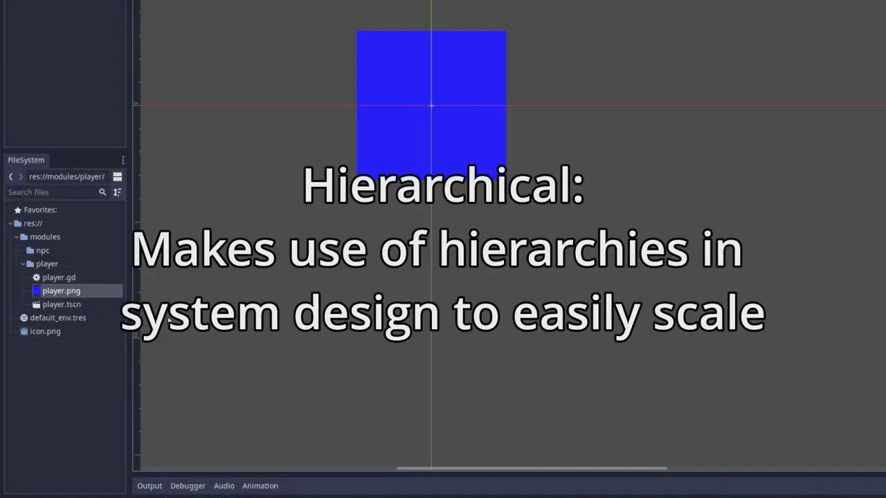
Create three root folders named scenes, scripts and assets.
{"action": "left_click", "coordinate": [48, 225]}
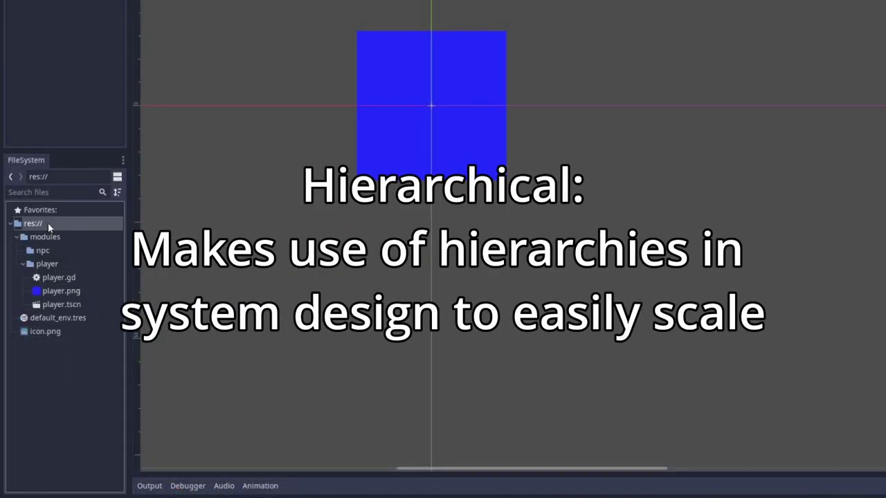
{"action": "right_click", "coordinate": [47, 224]}
{"action": "left_click", "coordinate": [109, 305]}
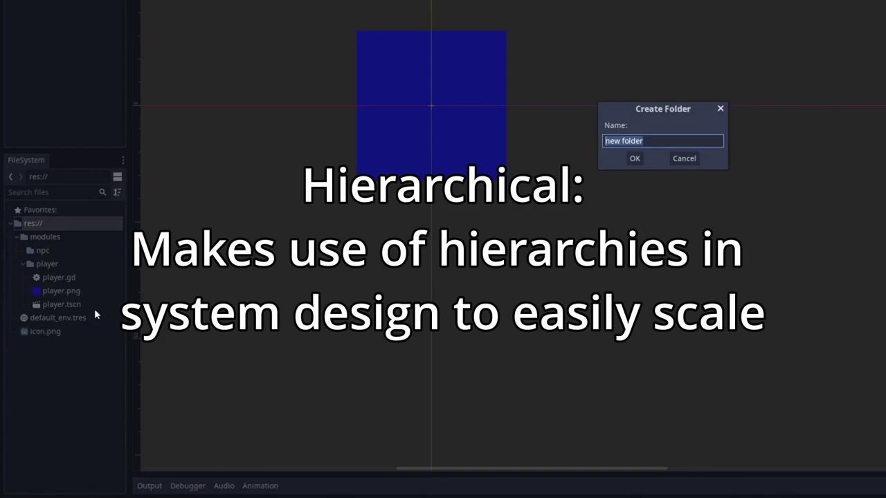
{"action": "type", "text": "scenes"}
{"action": "key", "text": "Return"}
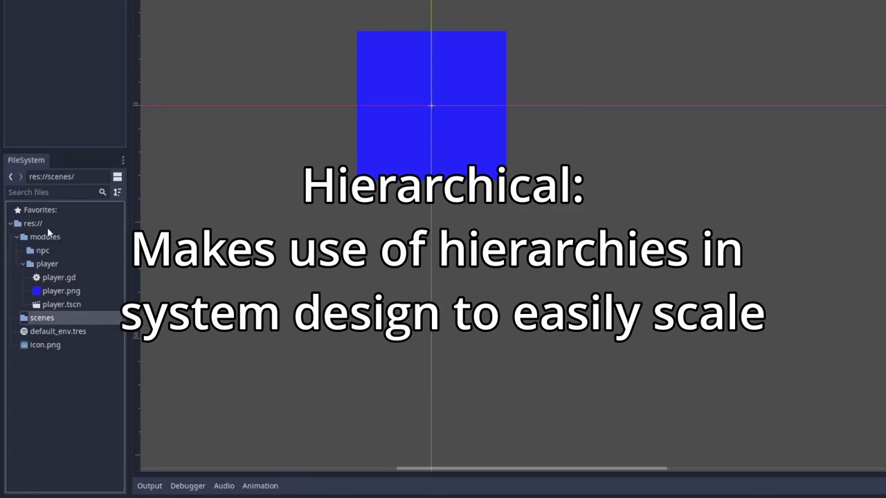
{"action": "right_click", "coordinate": [47, 227]}
{"action": "left_click", "coordinate": [109, 308]}
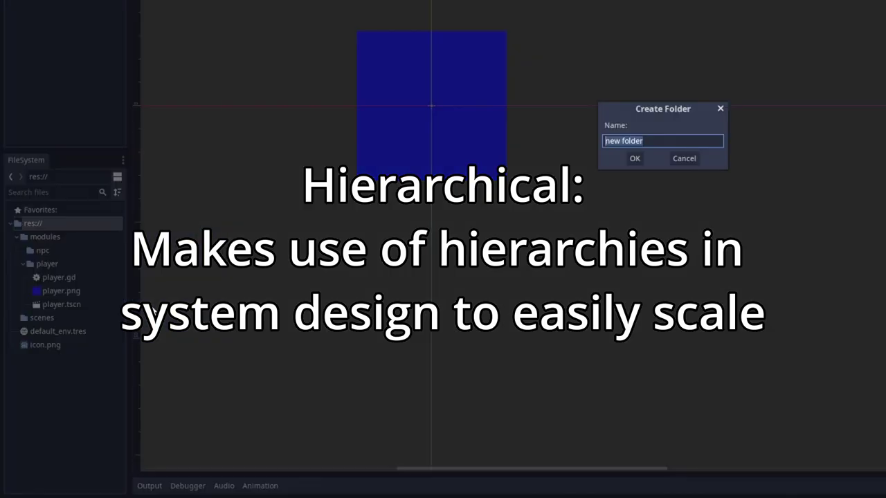
{"action": "type", "text": "scripts"}
{"action": "key", "text": "Return"}
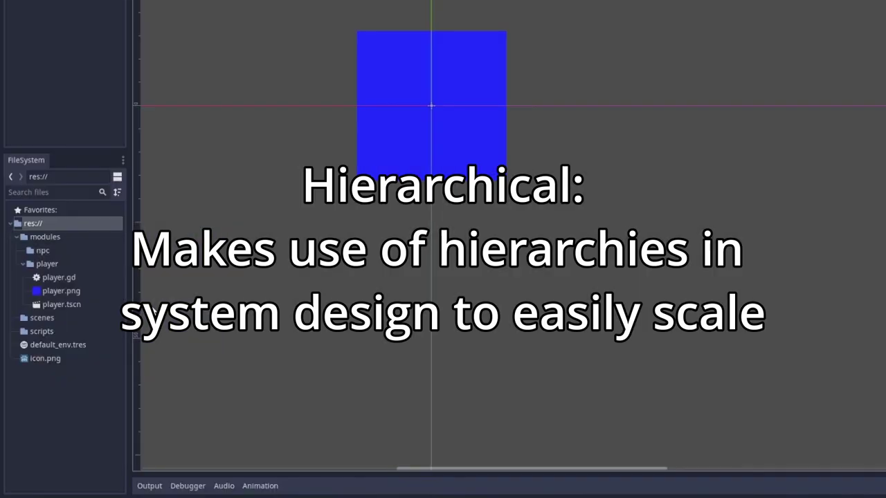
{"action": "right_click", "coordinate": [45, 222]}
{"action": "left_click", "coordinate": [109, 305]}
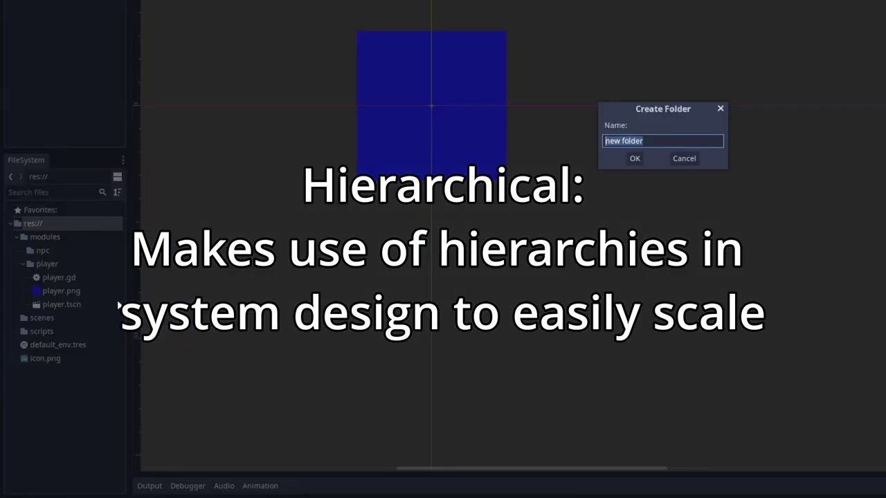
{"action": "type", "text": "assets"}
{"action": "key", "text": "Return"}
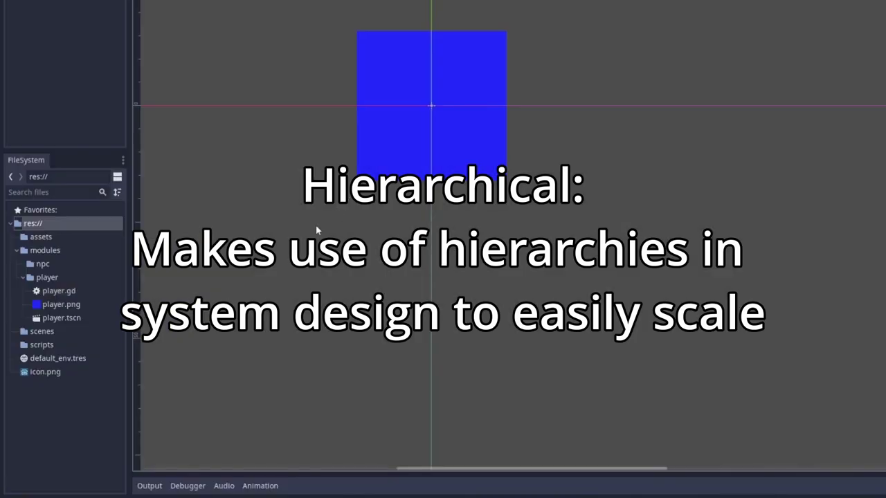
Move player.gd into scripts, player.png into assets and player.tscn into scenes.
{"action": "left_click", "coordinate": [23, 278]}
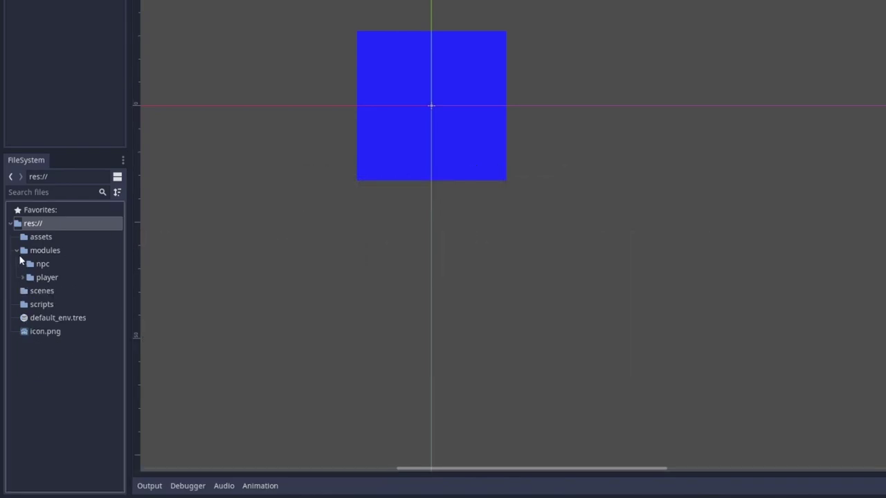
{"action": "left_click", "coordinate": [16, 251]}
{"action": "left_click", "coordinate": [64, 279]}
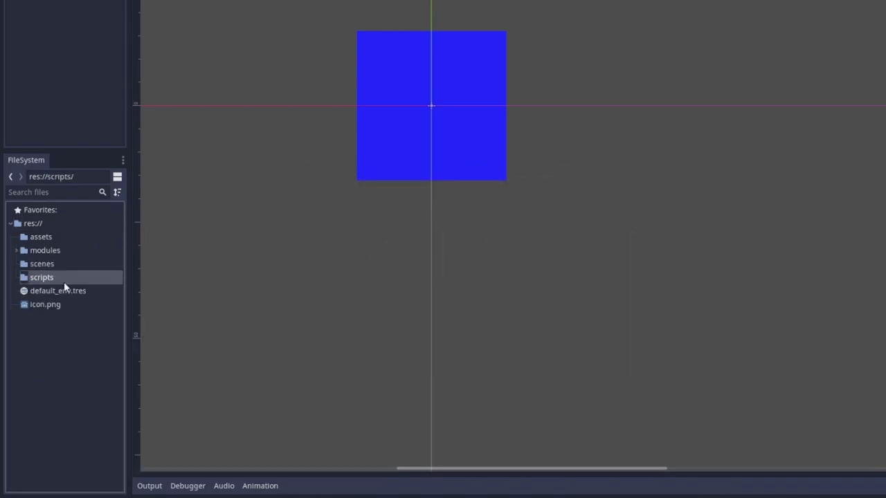
{"action": "left_click", "coordinate": [61, 262]}
{"action": "left_click", "coordinate": [63, 236]}
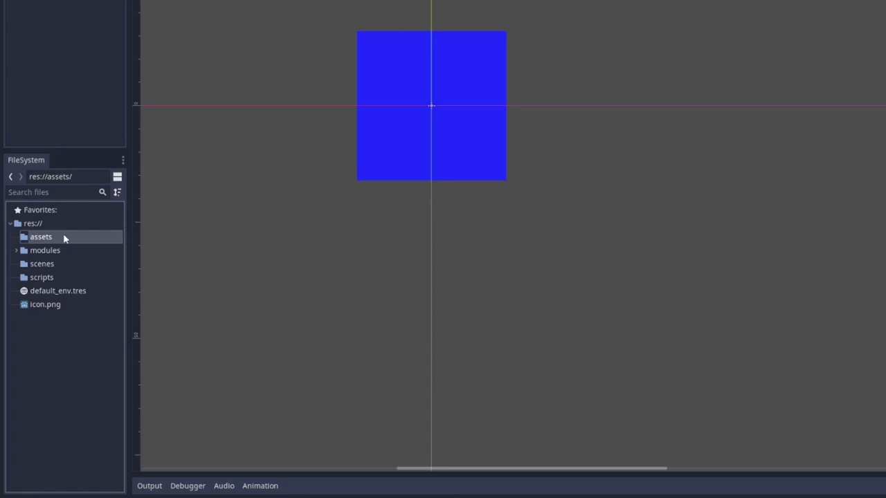
{"action": "left_click", "coordinate": [17, 251]}
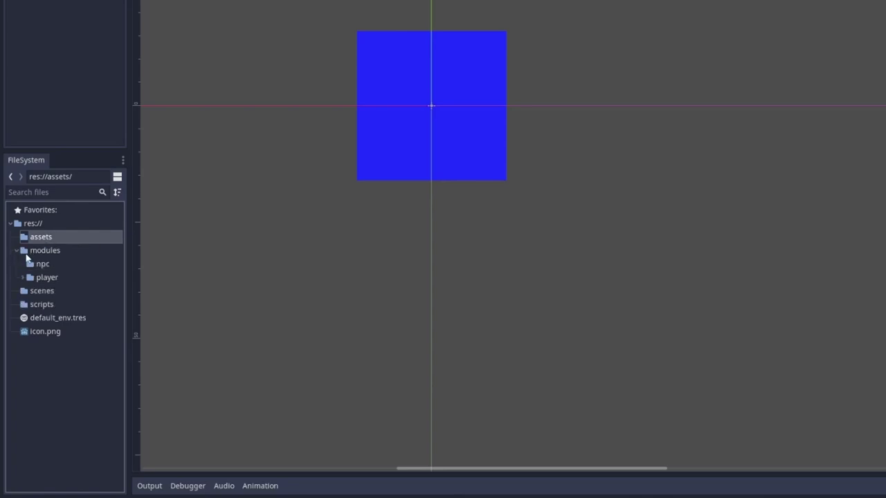
{"action": "left_click", "coordinate": [25, 277]}
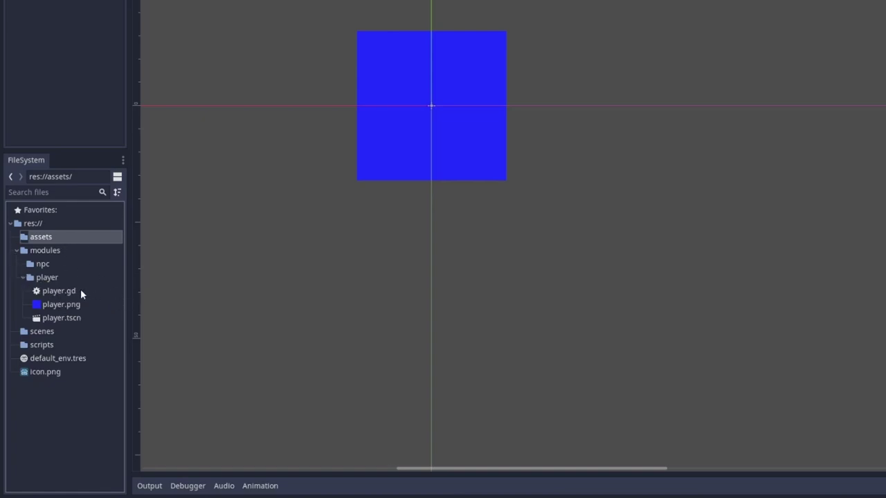
{"action": "left_click_drag", "start_coordinate": [75, 289], "coordinate": [54, 341]}
{"action": "left_click_drag", "start_coordinate": [60, 295], "coordinate": [46, 235]}
{"action": "mouse_move", "coordinate": [54, 291]}
{"action": "left_mouse_down"}
{"action": "mouse_move", "coordinate": [73, 298]}
{"action": "mouse_move", "coordinate": [83, 287]}
{"action": "mouse_move", "coordinate": [64, 283]}
{"action": "mouse_move", "coordinate": [64, 305]}
{"action": "left_mouse_up"}
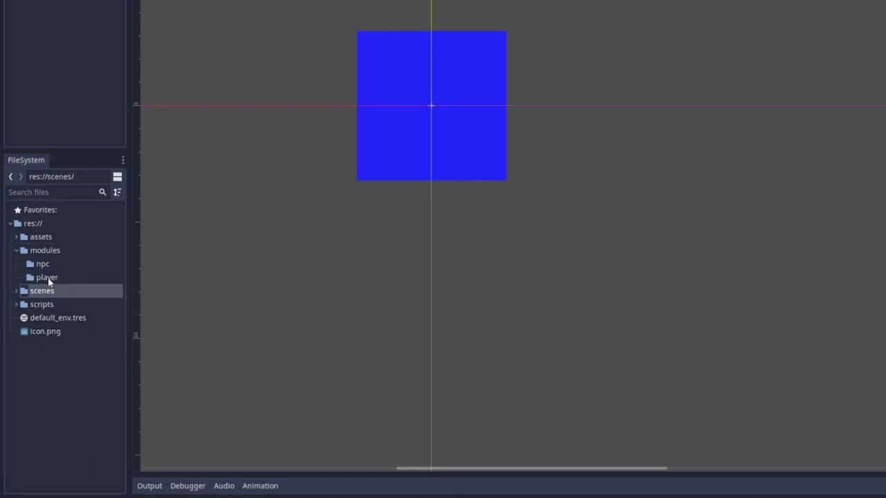
Delete the emptied modules folder and expand scripts, scenes and assets to show their files.
{"action": "left_click", "coordinate": [43, 251]}
{"action": "right_click", "coordinate": [43, 250]}
{"action": "left_click", "coordinate": [81, 353]}
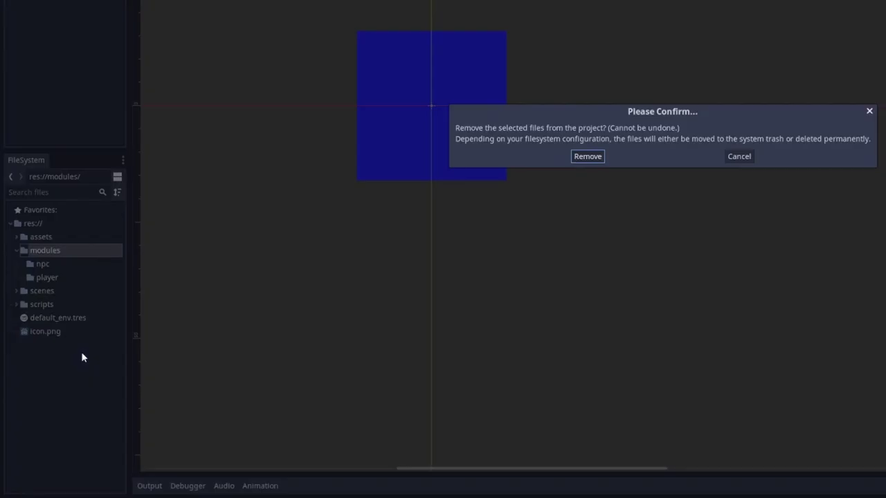
{"action": "left_click", "coordinate": [599, 156]}
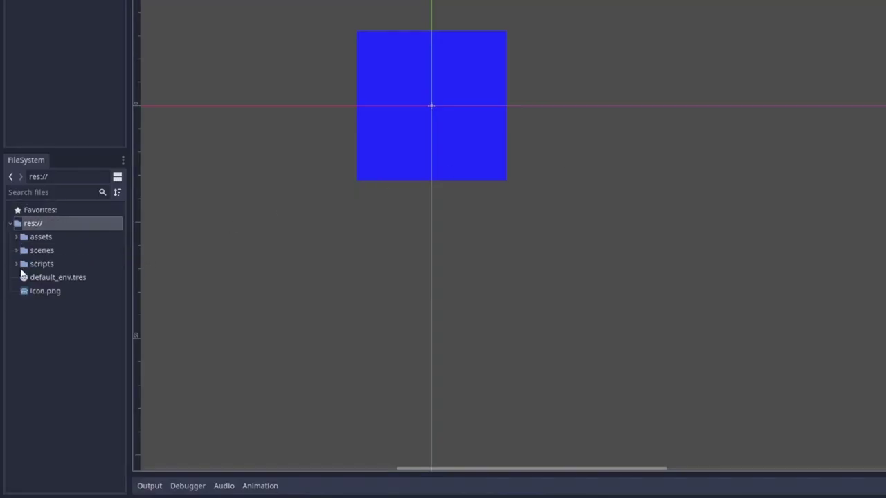
{"action": "left_click", "coordinate": [16, 264]}
{"action": "left_click", "coordinate": [16, 251]}
{"action": "left_click", "coordinate": [16, 236]}
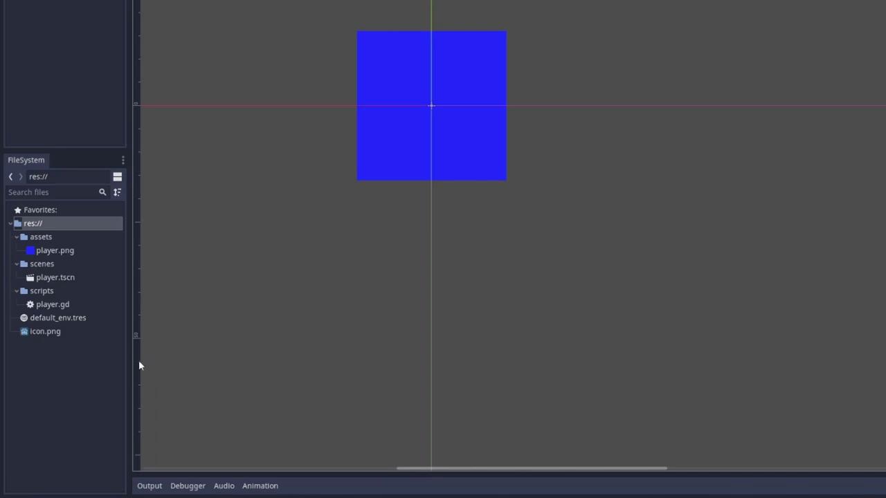
Create a player subfolder in assets and move player.png into it.
{"action": "left_click", "coordinate": [67, 237]}
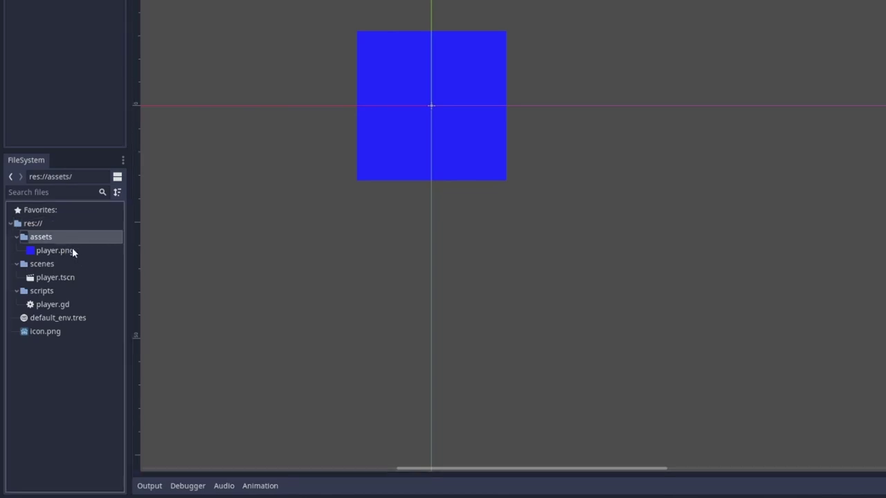
{"action": "left_click", "coordinate": [72, 249]}
{"action": "right_click", "coordinate": [72, 236]}
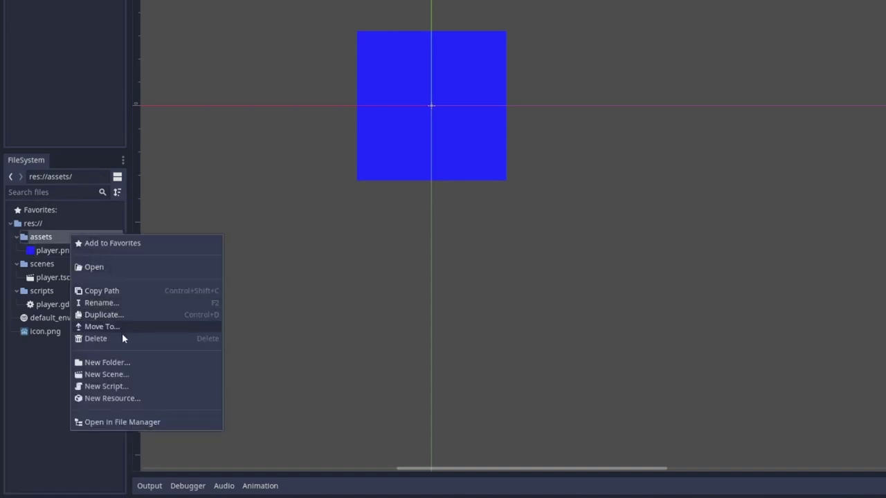
{"action": "left_click", "coordinate": [124, 363]}
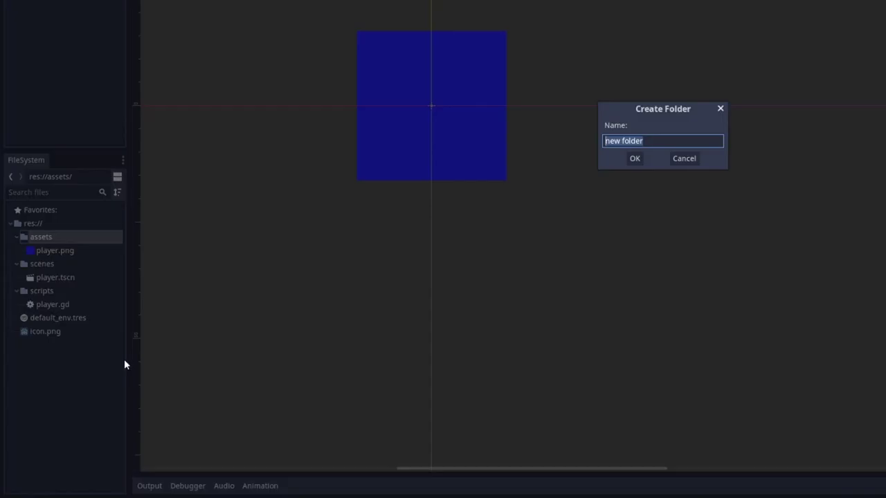
{"action": "type", "text": "player"}
{"action": "key", "text": "Return"}
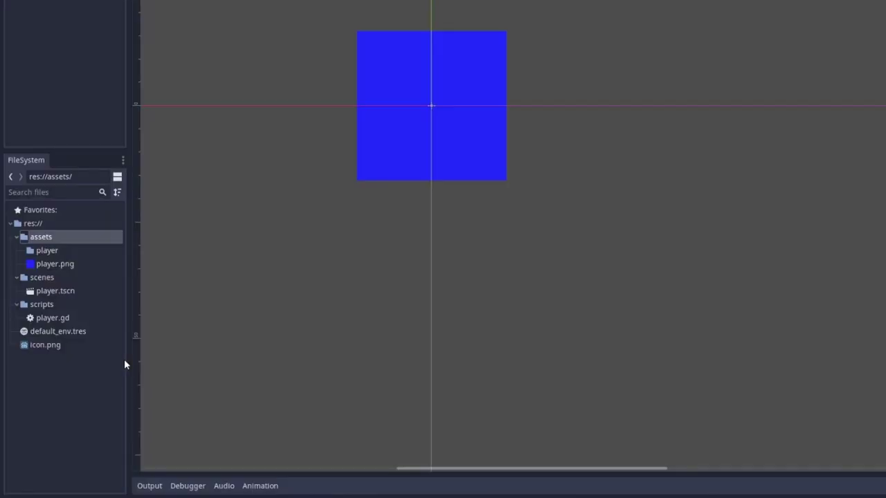
{"action": "left_click_drag", "start_coordinate": [59, 263], "coordinate": [70, 254]}
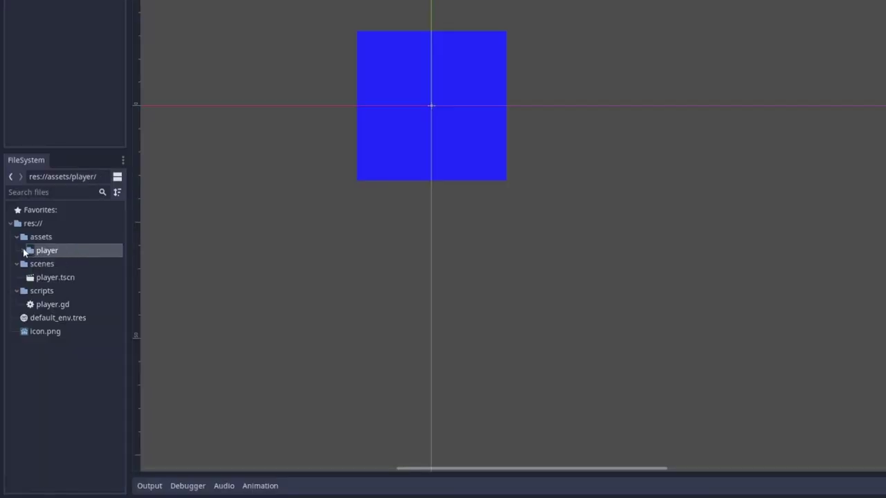
Expand assets/player to confirm player.png is inside it.
{"action": "left_click", "coordinate": [24, 251]}
{"action": "left_click", "coordinate": [78, 270]}
{"action": "left_click", "coordinate": [78, 250]}
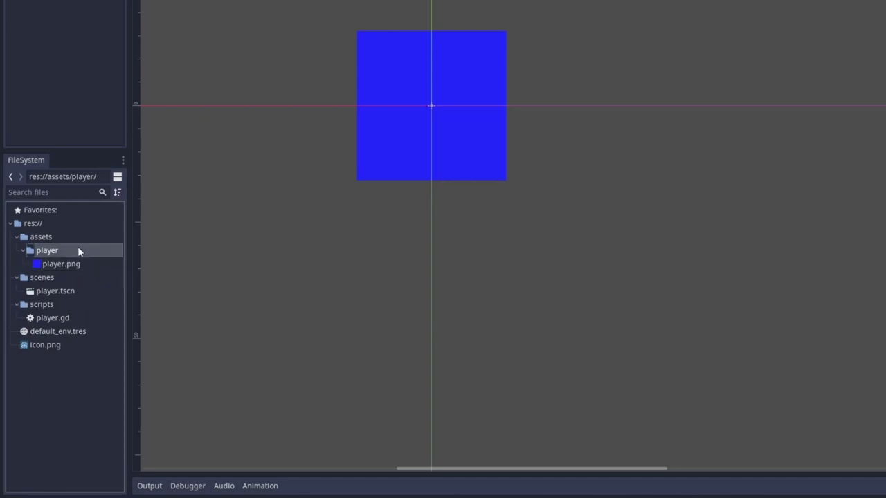
{"action": "left_click", "coordinate": [23, 251]}
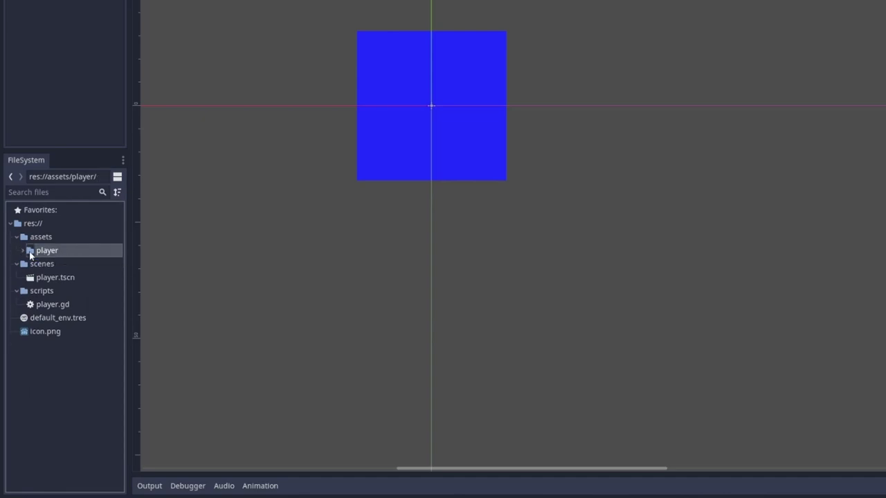
{"action": "left_click", "coordinate": [24, 252]}
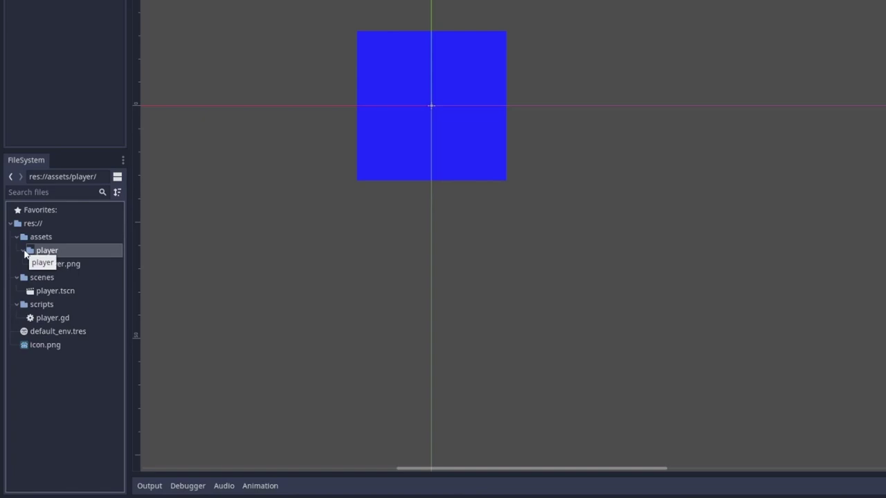
{"action": "left_click", "coordinate": [95, 261]}
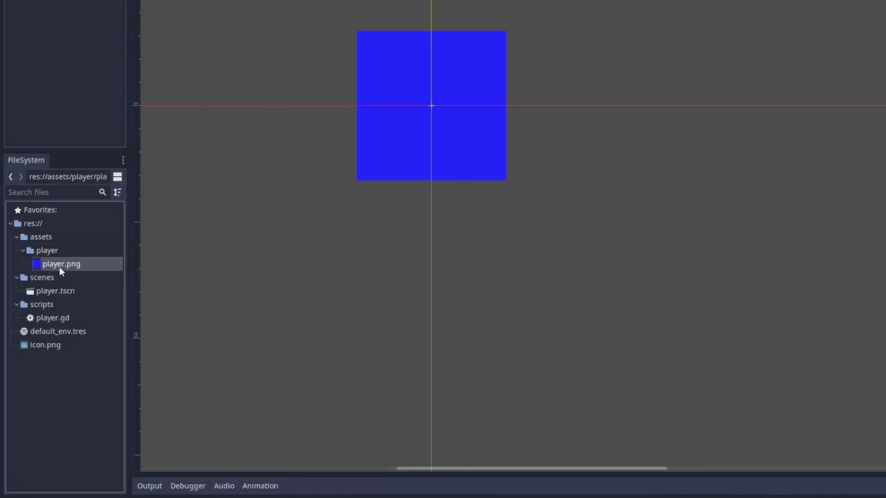
{"action": "left_click", "coordinate": [22, 251]}
{"action": "left_click", "coordinate": [23, 251]}
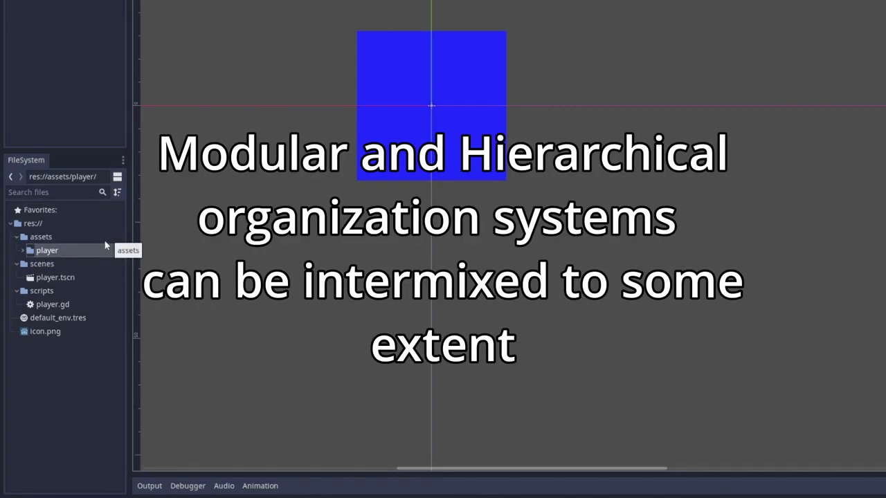
{"action": "left_click", "coordinate": [23, 252]}
Widen the FileSystem panel, review player.png in assets/player, then collapse the subfolder.
{"action": "left_click_drag", "start_coordinate": [131, 258], "coordinate": [503, 262]}
{"action": "left_click", "coordinate": [73, 263]}
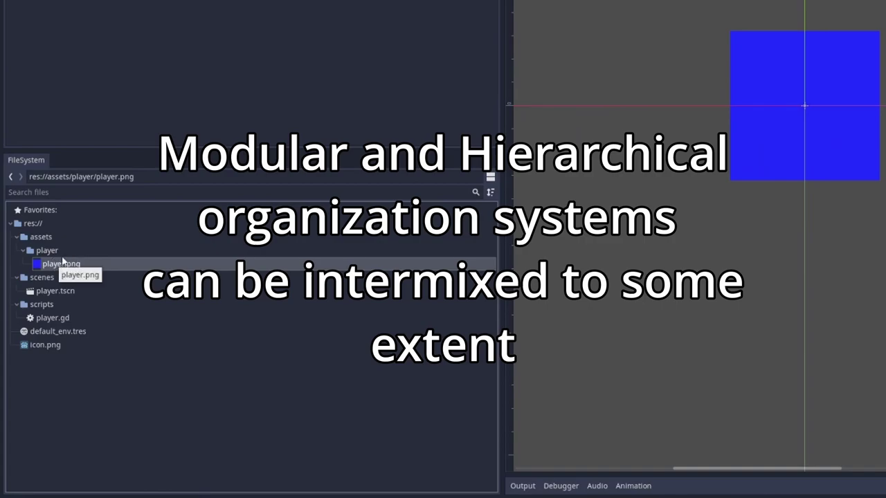
{"action": "left_click", "coordinate": [23, 251]}
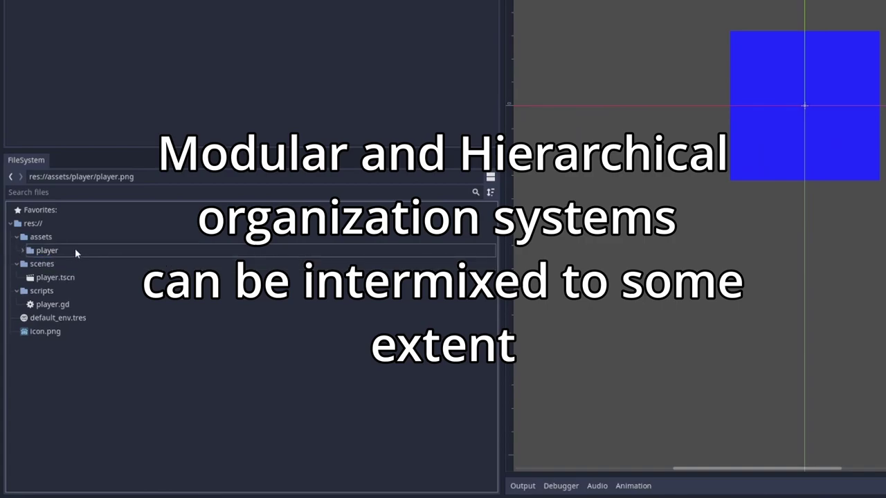
{"action": "left_click", "coordinate": [24, 251]}
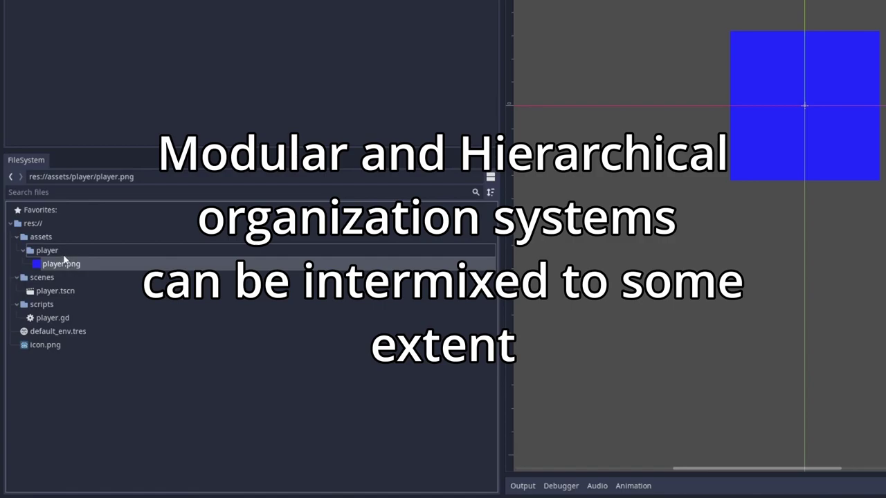
{"action": "left_click", "coordinate": [63, 254]}
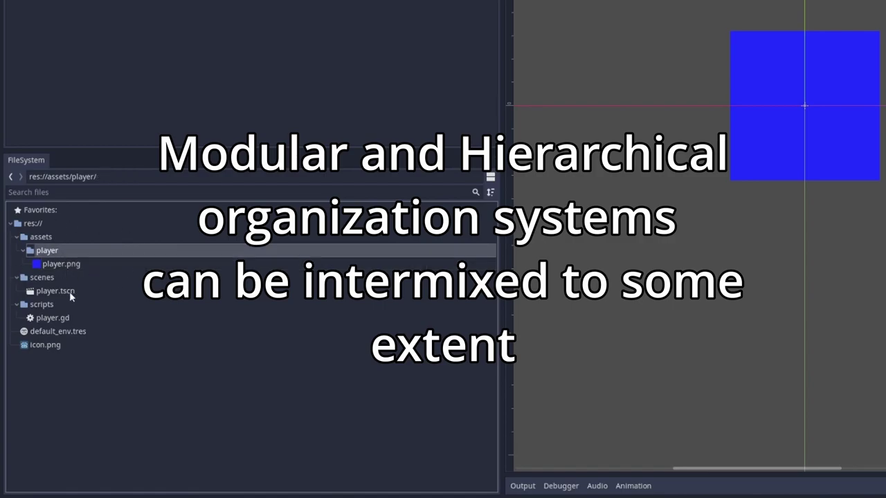
{"action": "left_click", "coordinate": [64, 263]}
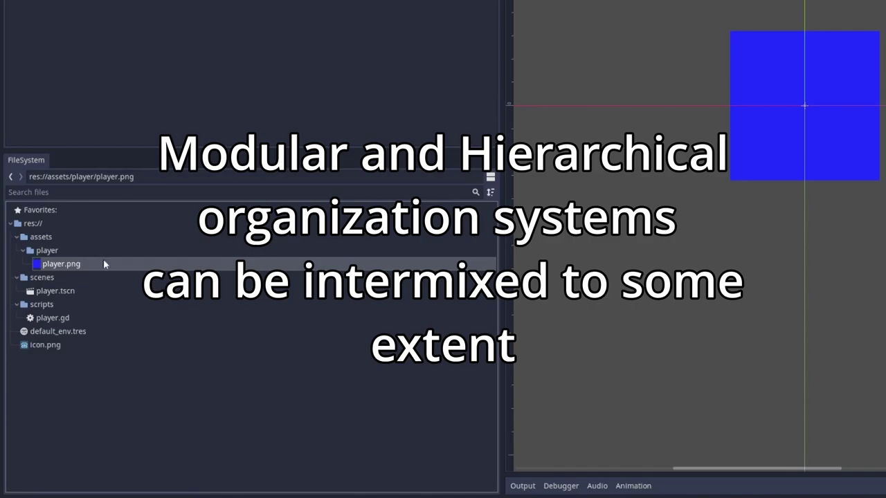
{"action": "left_click", "coordinate": [21, 254]}
{"action": "left_click", "coordinate": [51, 238]}
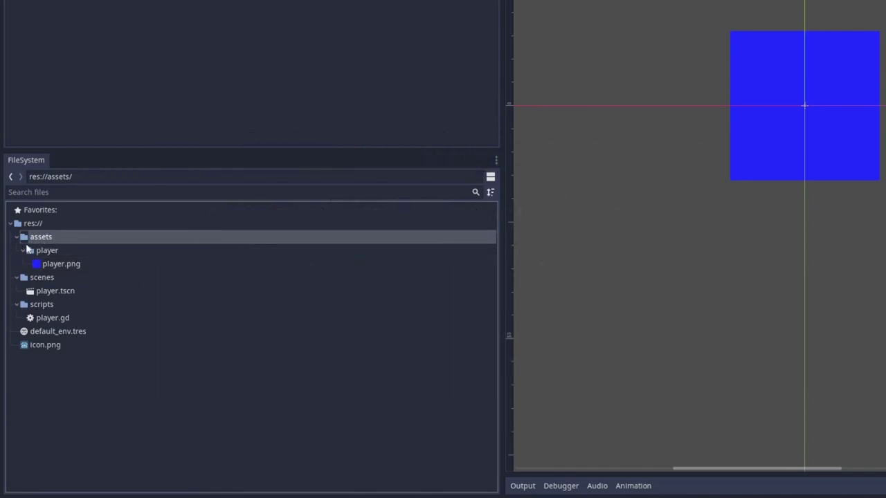
{"action": "left_click", "coordinate": [24, 251]}
Create a shared folder inside assets and click through it, scenes and scripts.
{"action": "right_click", "coordinate": [58, 235]}
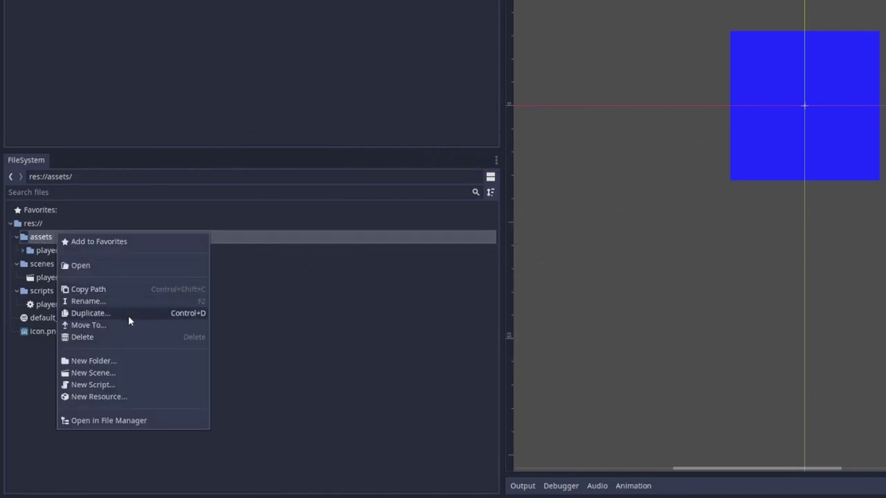
{"action": "left_click", "coordinate": [128, 361]}
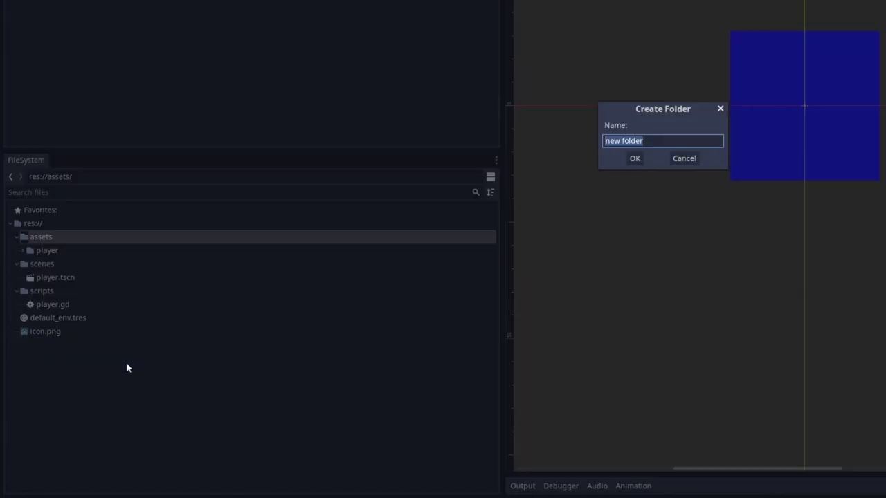
{"action": "type", "text": "shared"}
{"action": "key", "text": "Return"}
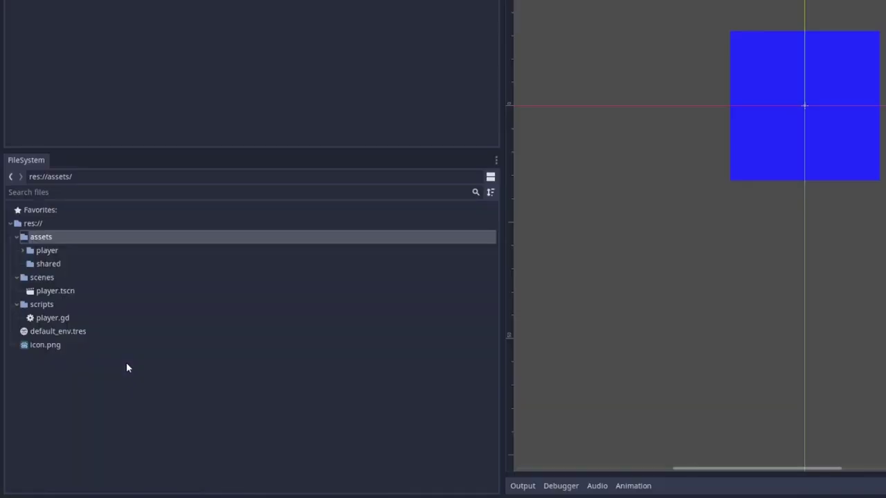
{"action": "left_click", "coordinate": [73, 264]}
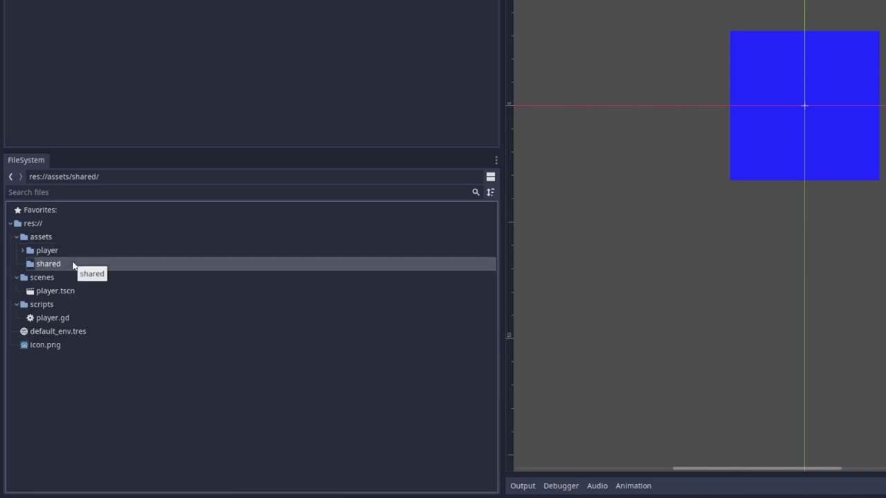
{"action": "left_click", "coordinate": [60, 277]}
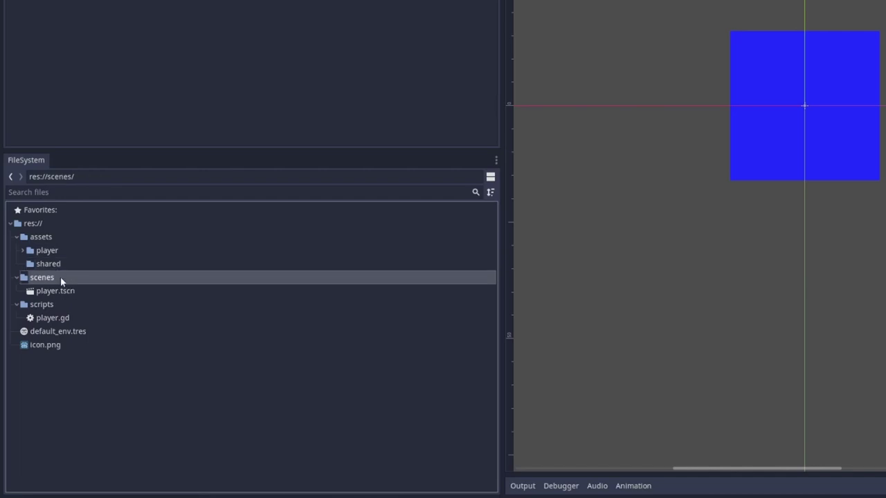
{"action": "left_click", "coordinate": [60, 308]}
{"action": "left_click", "coordinate": [77, 264]}
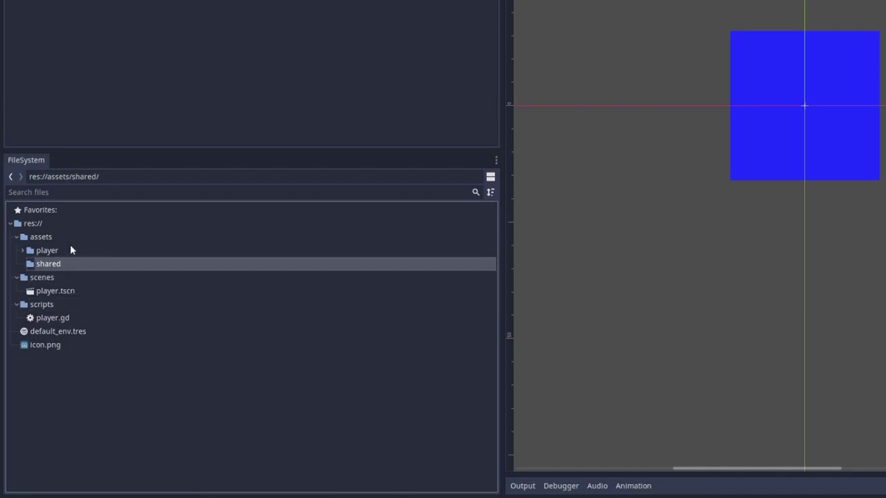
Expand then collapse assets/player and browse the assets, scenes and scripts folders.
{"action": "left_click", "coordinate": [22, 250]}
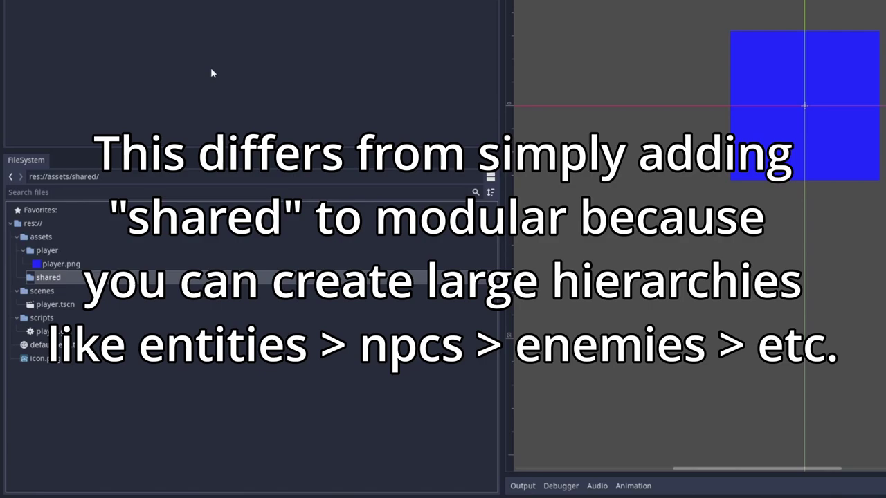
{"action": "left_click", "coordinate": [23, 250]}
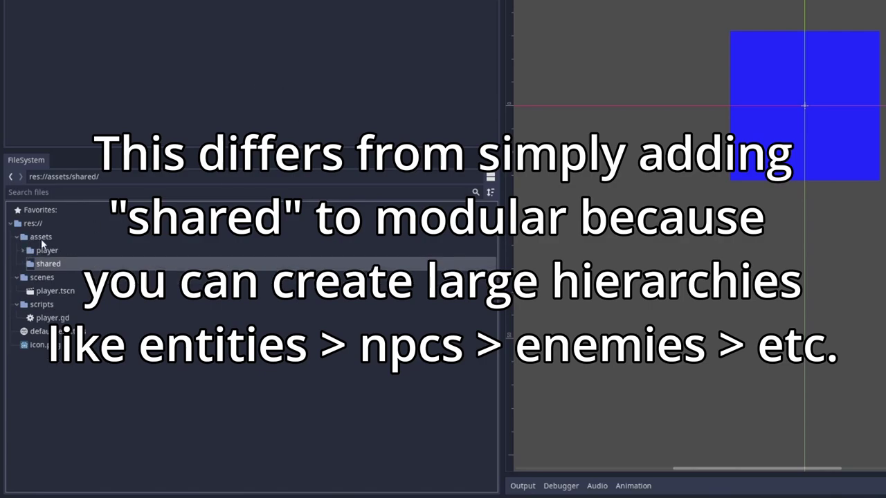
{"action": "left_click", "coordinate": [41, 238]}
{"action": "left_click", "coordinate": [42, 277]}
{"action": "left_click", "coordinate": [41, 304]}
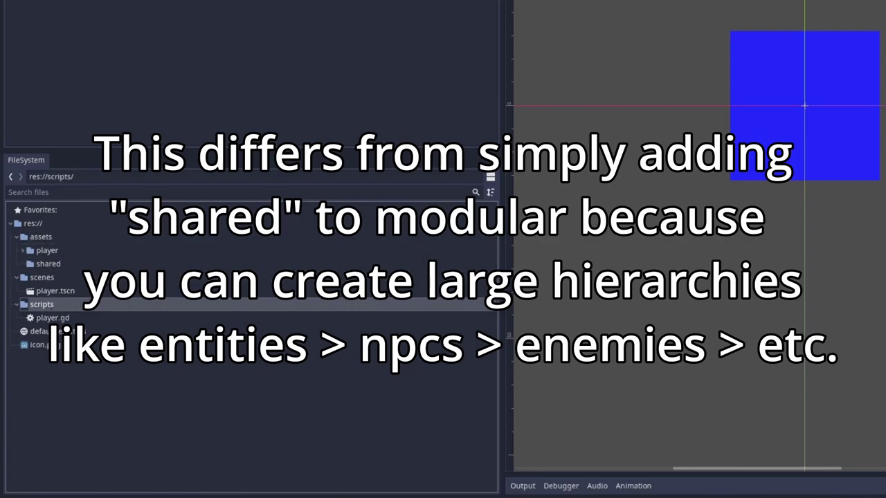
{"action": "left_click", "coordinate": [50, 276]}
{"action": "left_click", "coordinate": [45, 236]}
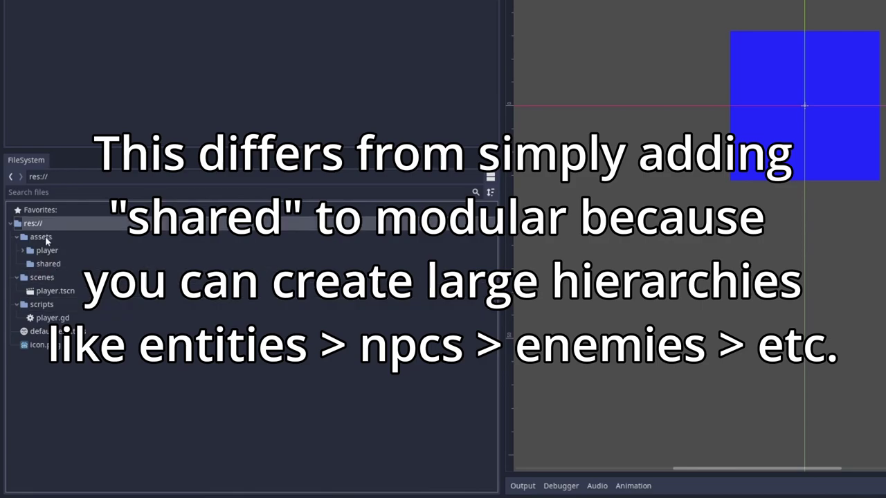
{"action": "left_click", "coordinate": [70, 280]}
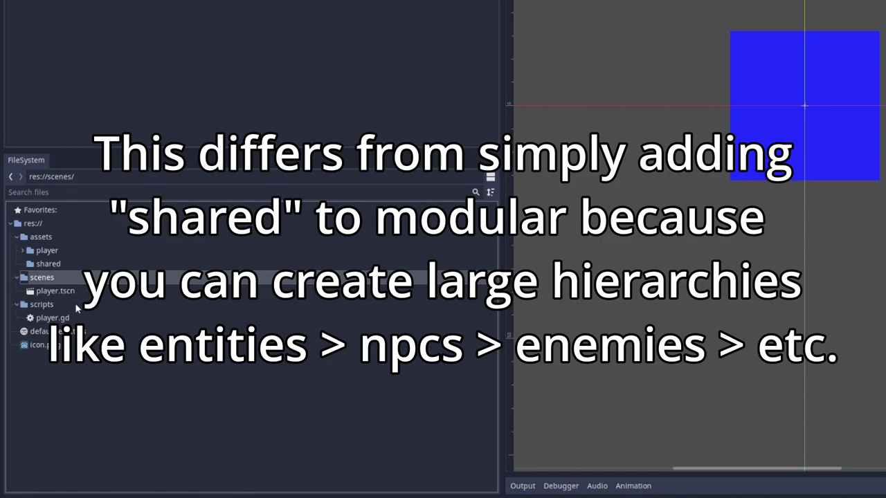
{"action": "left_click", "coordinate": [76, 305]}
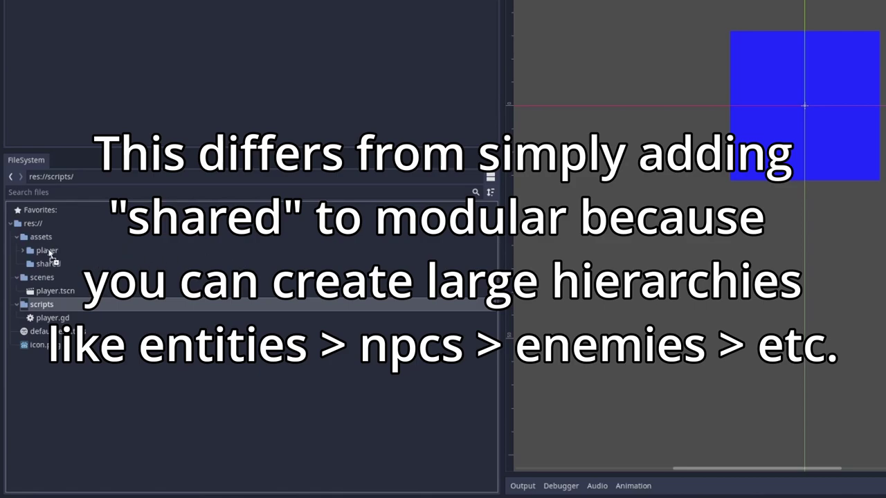
Move fire.png into assets/player, then back up to assets, and collapse player.
{"action": "left_click_drag", "start_coordinate": [45, 318], "coordinate": [48, 243]}
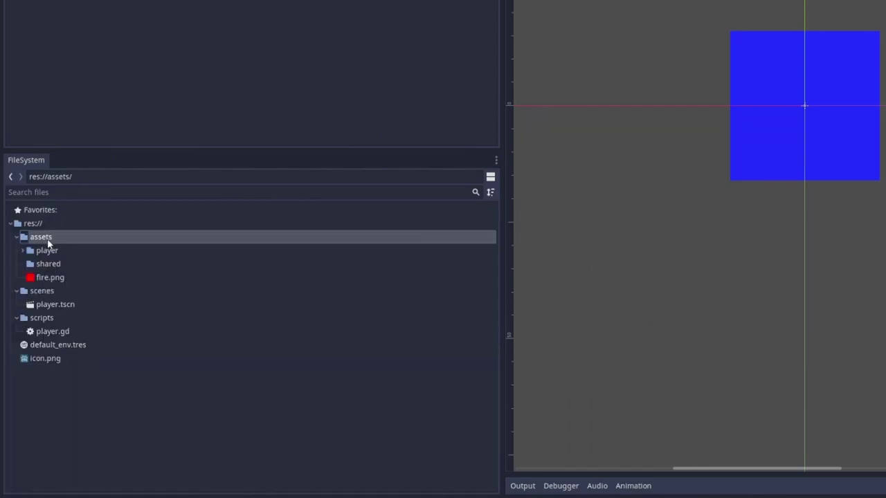
{"action": "left_click_drag", "start_coordinate": [58, 276], "coordinate": [61, 246]}
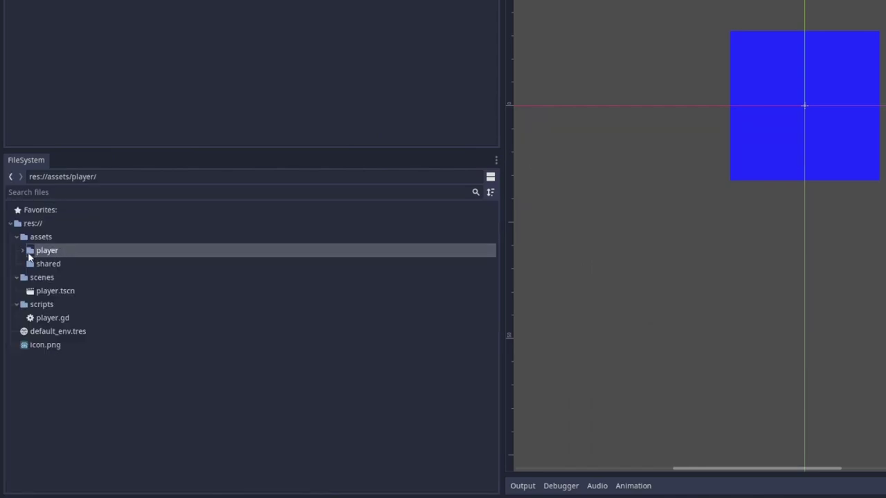
{"action": "left_click", "coordinate": [24, 251]}
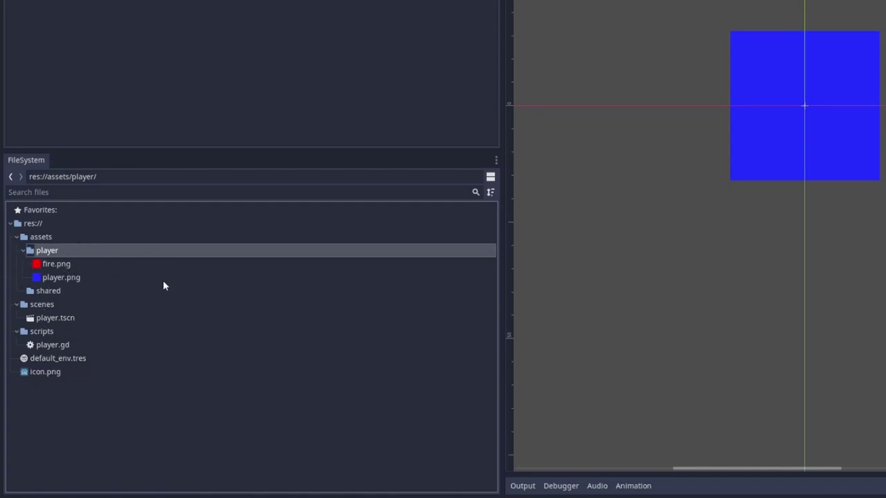
{"action": "left_click", "coordinate": [53, 268]}
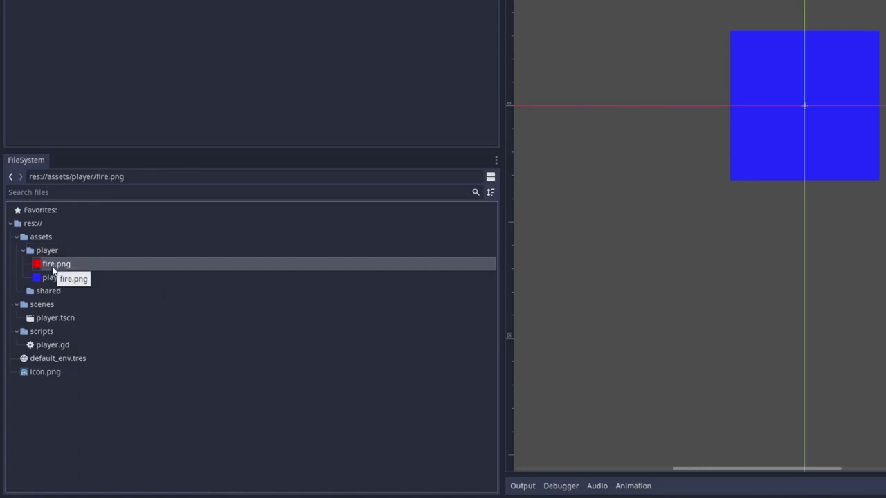
{"action": "left_click_drag", "start_coordinate": [48, 263], "coordinate": [49, 236]}
{"action": "left_click", "coordinate": [23, 250]}
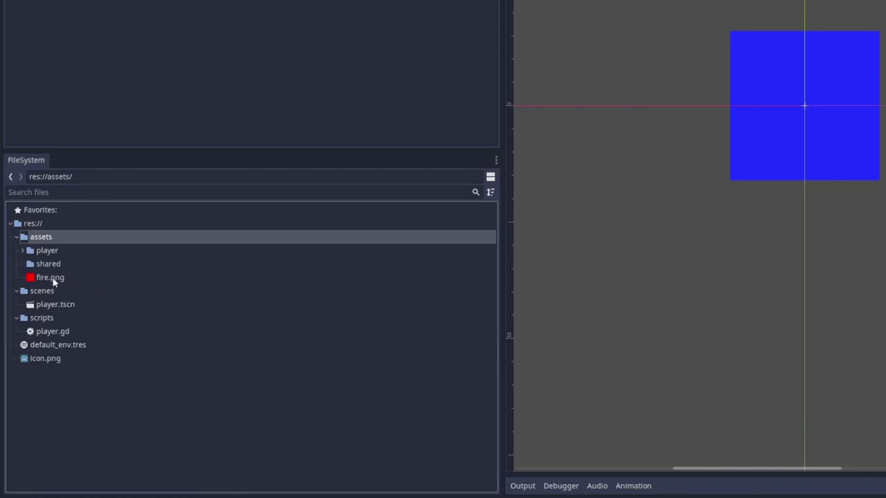
Drop fire.png onto the shared folder and expand shared to show it.
{"action": "left_click", "coordinate": [54, 264]}
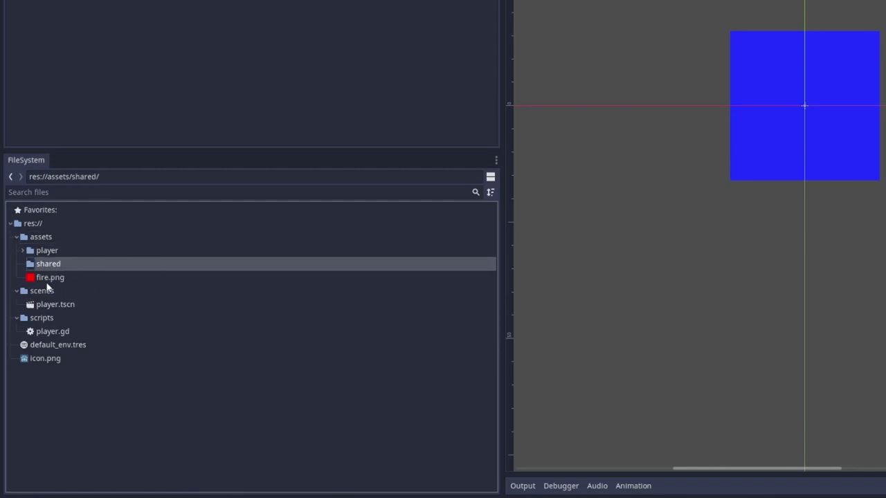
{"action": "left_click_drag", "start_coordinate": [51, 278], "coordinate": [63, 269]}
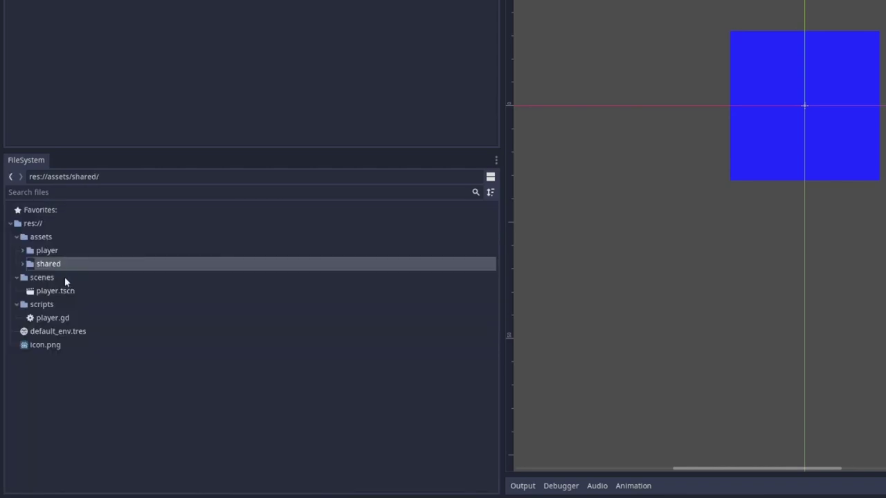
{"action": "left_click", "coordinate": [22, 265]}
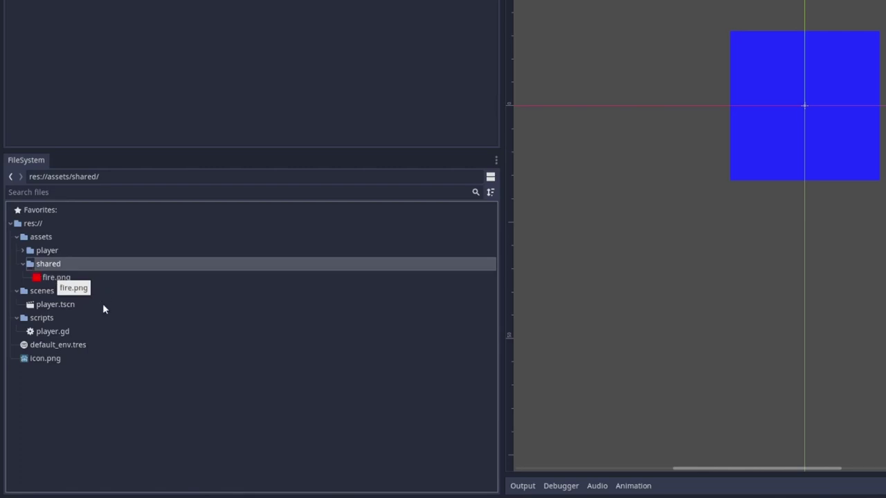
Open player.gd and write line 3: var fire = load("res://assets/shared/fire.png").
{"action": "left_click", "coordinate": [63, 332]}
{"action": "double_click", "coordinate": [63, 332]}
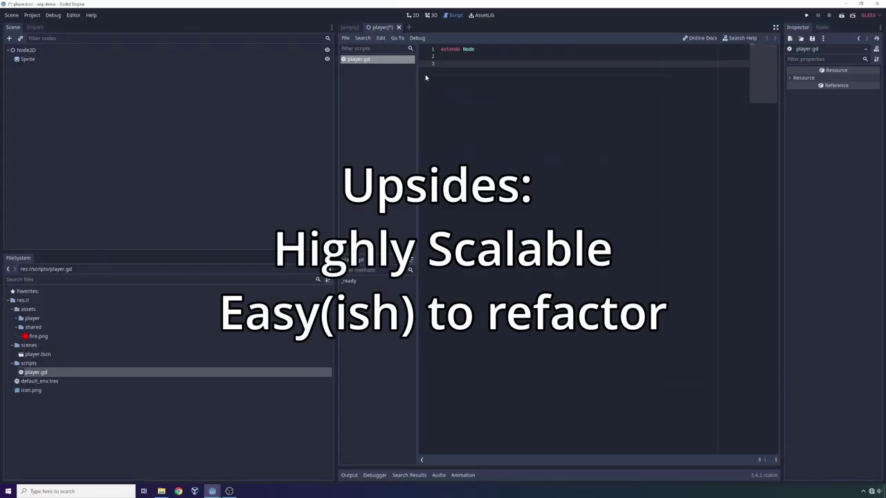
{"action": "key", "text": "BackSpace"}
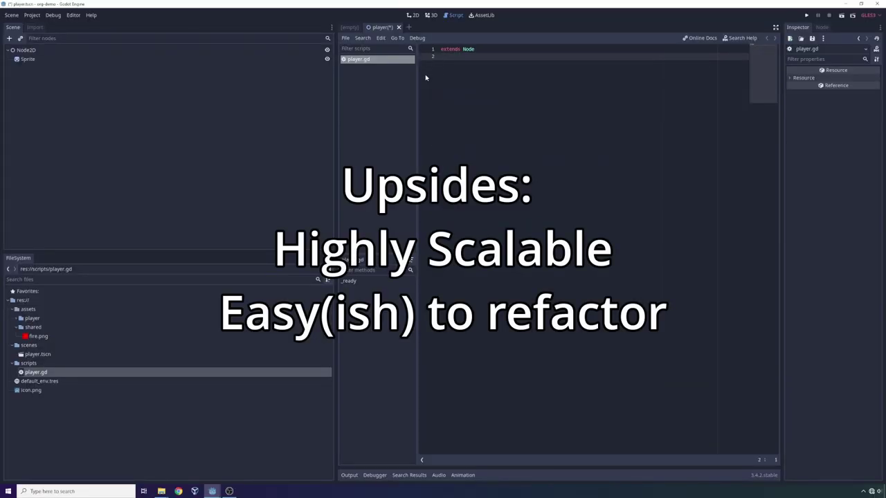
{"action": "key", "text": "Return"}
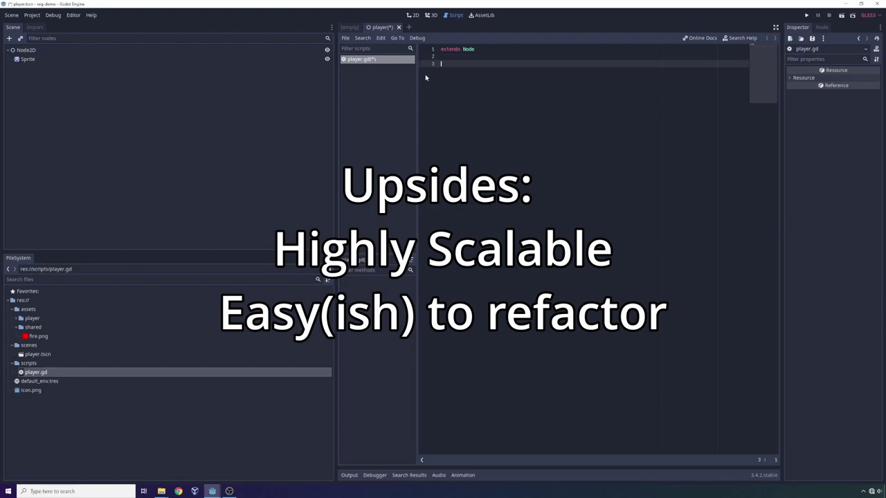
{"action": "type", "text": "var"}
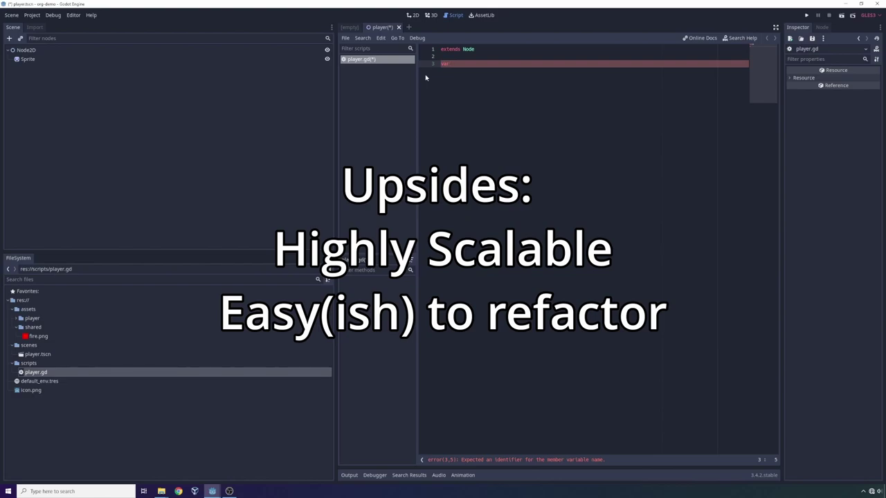
{"action": "type", "text": "fire = load(\"res://assets"}
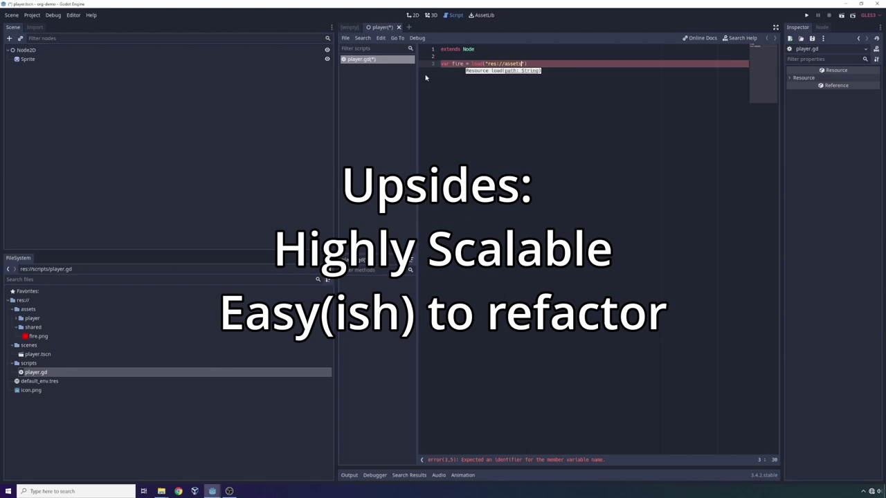
{"action": "type", "text": "/sha"}
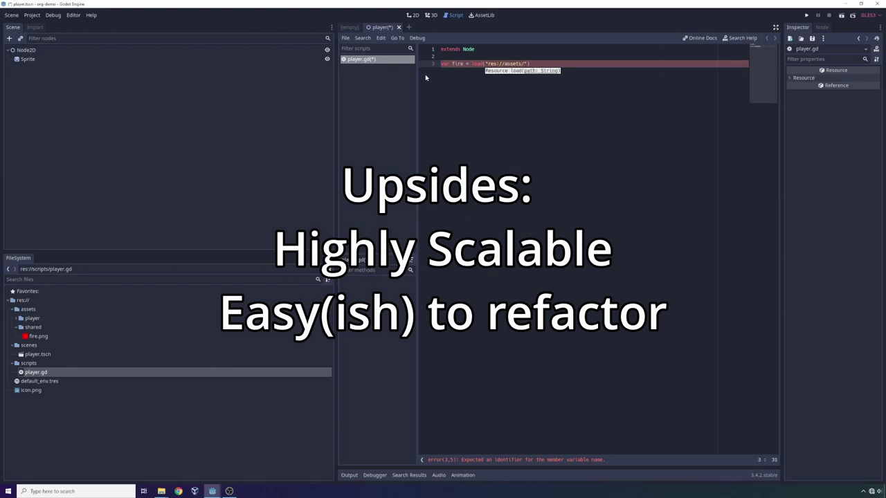
{"action": "type", "text": "red/"}
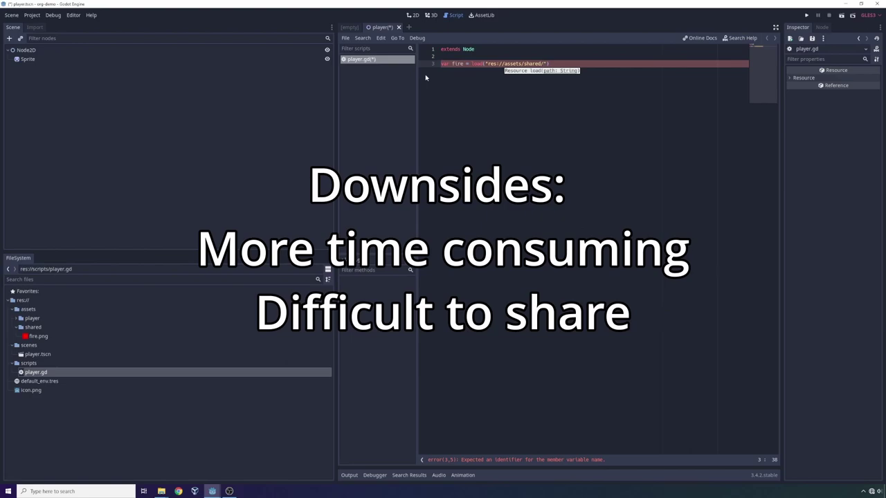
{"action": "type", "text": "fire.png\")"}
{"action": "key", "text": "Return"}
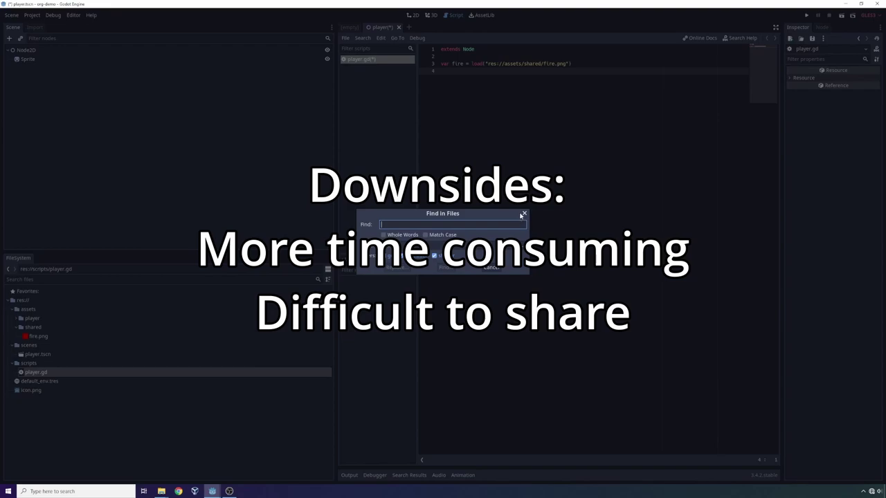
Dismiss Find in Files, select fire.png, and highlight then deselect the fire load line.
{"action": "left_click", "coordinate": [524, 214]}
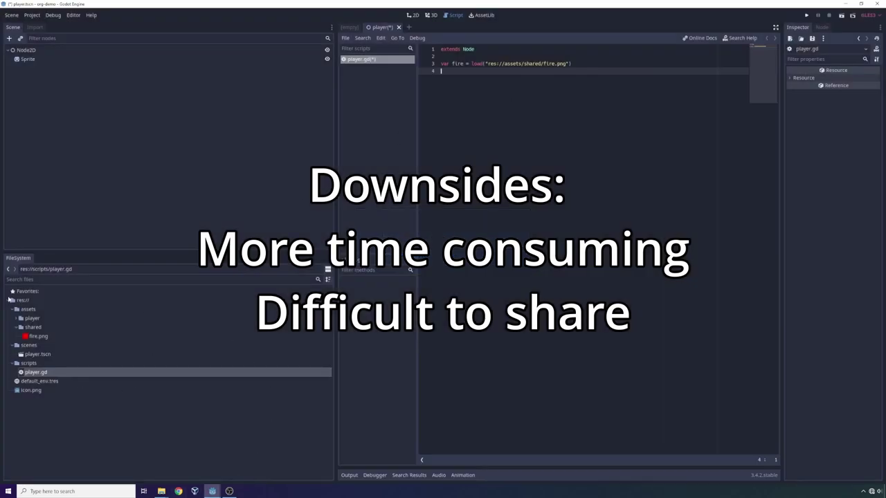
{"action": "left_click", "coordinate": [39, 337]}
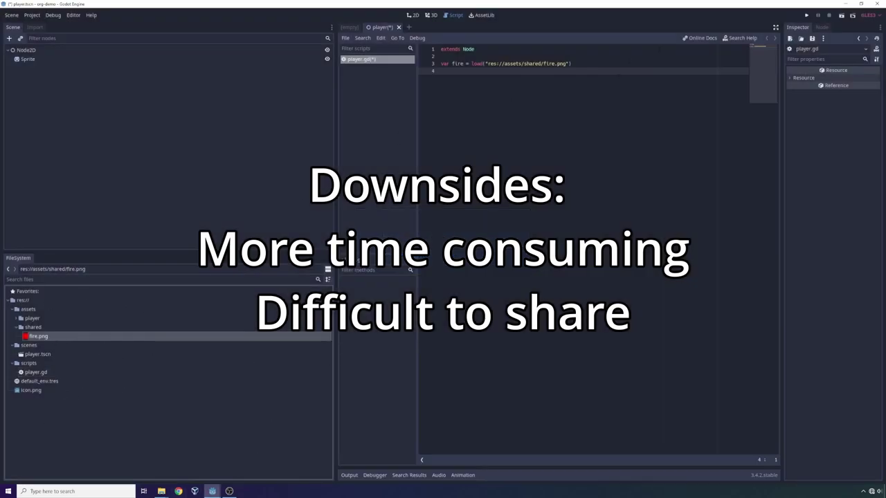
{"action": "left_click_drag", "start_coordinate": [588, 64], "coordinate": [412, 67]}
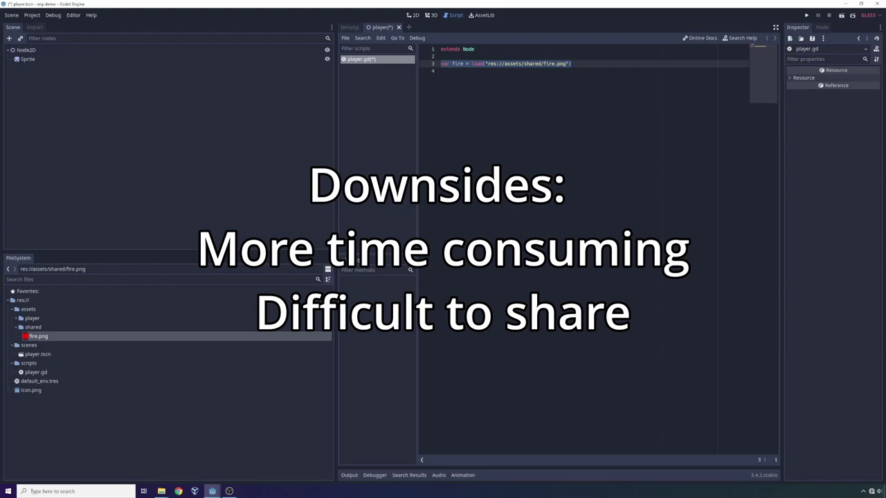
{"action": "left_click", "coordinate": [476, 140]}
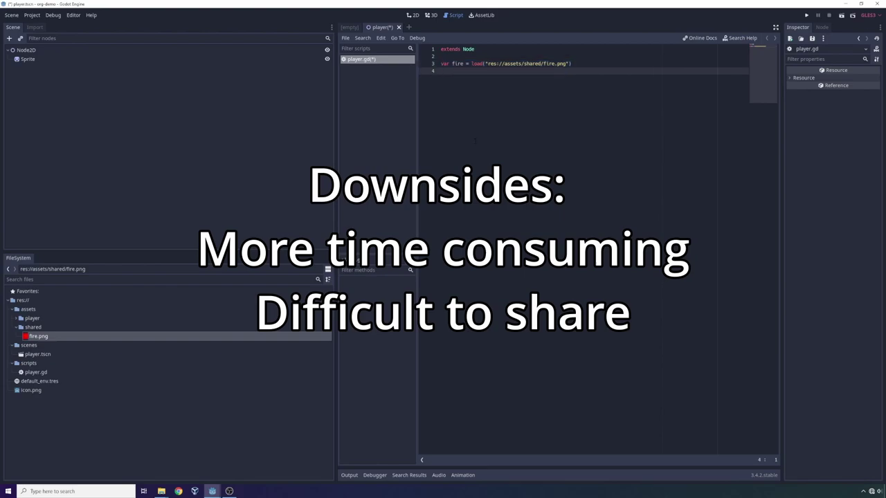